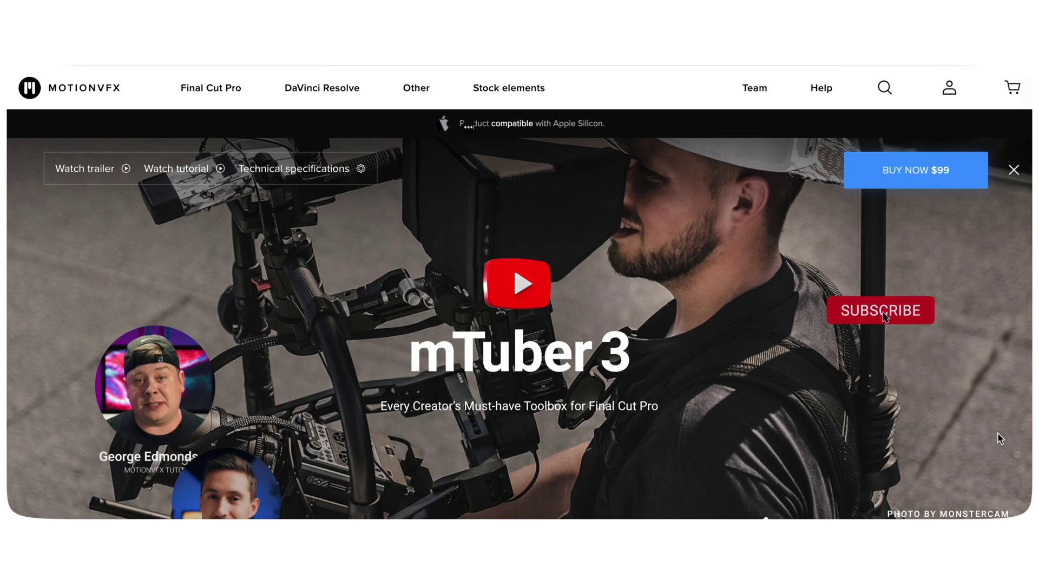
Scroll down the mTuber 3 page through the trailer, tutorials and feature sections
{"action": "scroll", "coordinate": [998, 433], "scroll_direction": "down", "scroll_amount": 8}
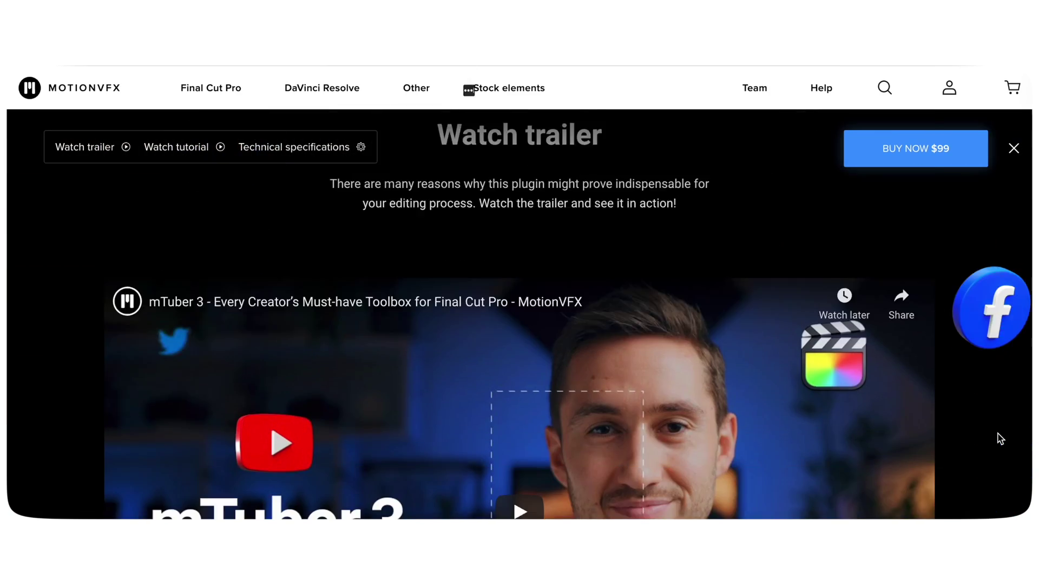
{"action": "scroll", "coordinate": [1000, 439], "scroll_direction": "down", "scroll_amount": 10}
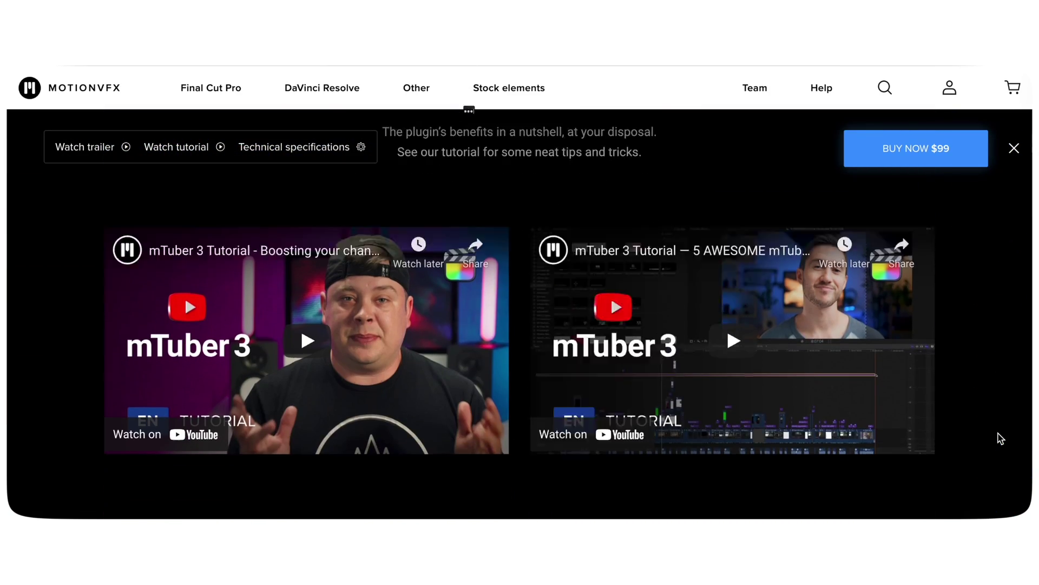
{"action": "scroll", "coordinate": [1000, 439], "scroll_direction": "down", "scroll_amount": 8}
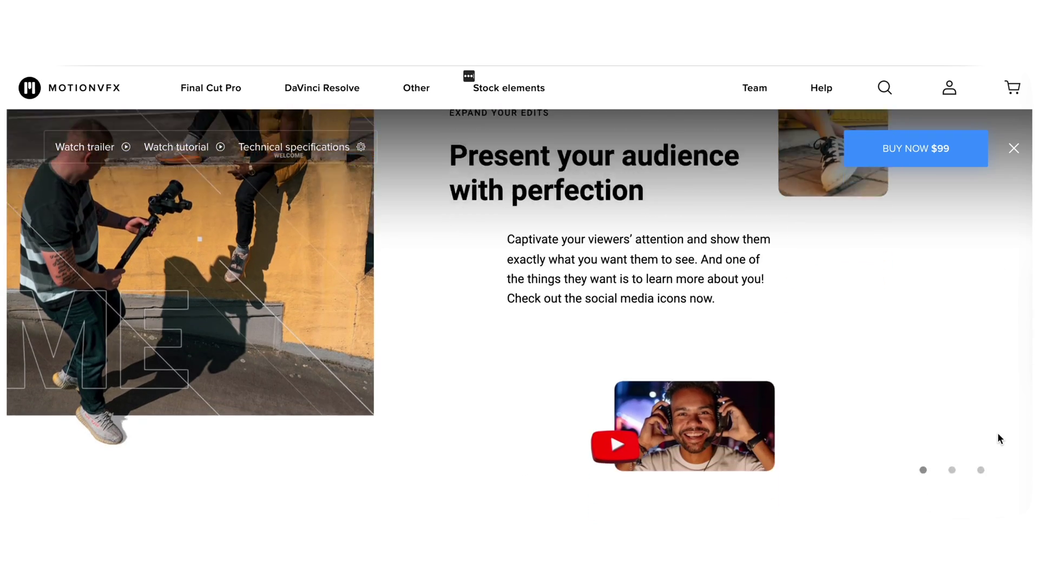
{"action": "scroll", "coordinate": [999, 435], "scroll_direction": "down", "scroll_amount": 9}
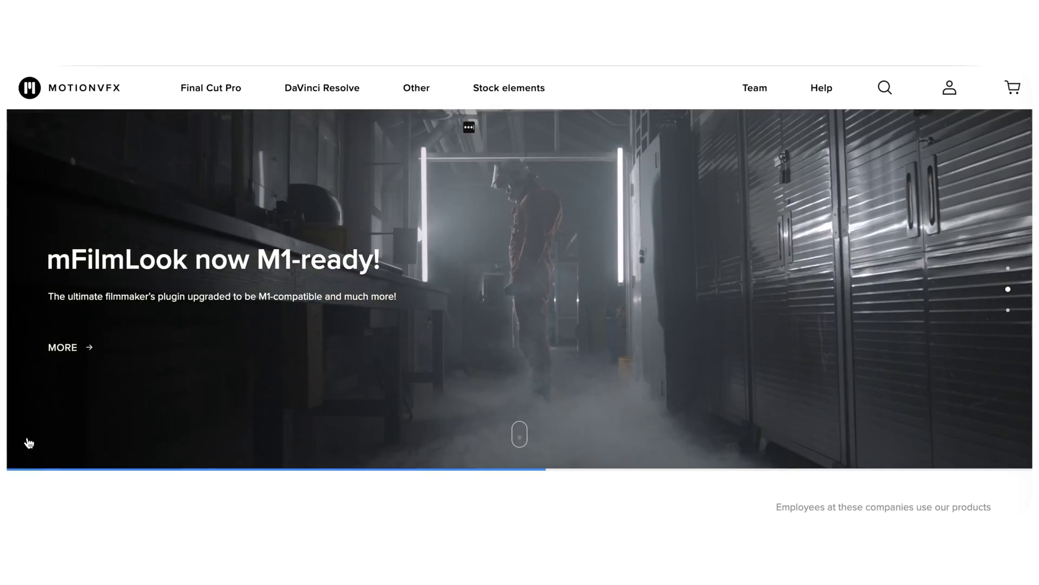
Scroll the Final Cut Pro product catalogue down to the Modular Template rows
{"action": "scroll", "coordinate": [29, 443], "scroll_direction": "down", "scroll_amount": 10}
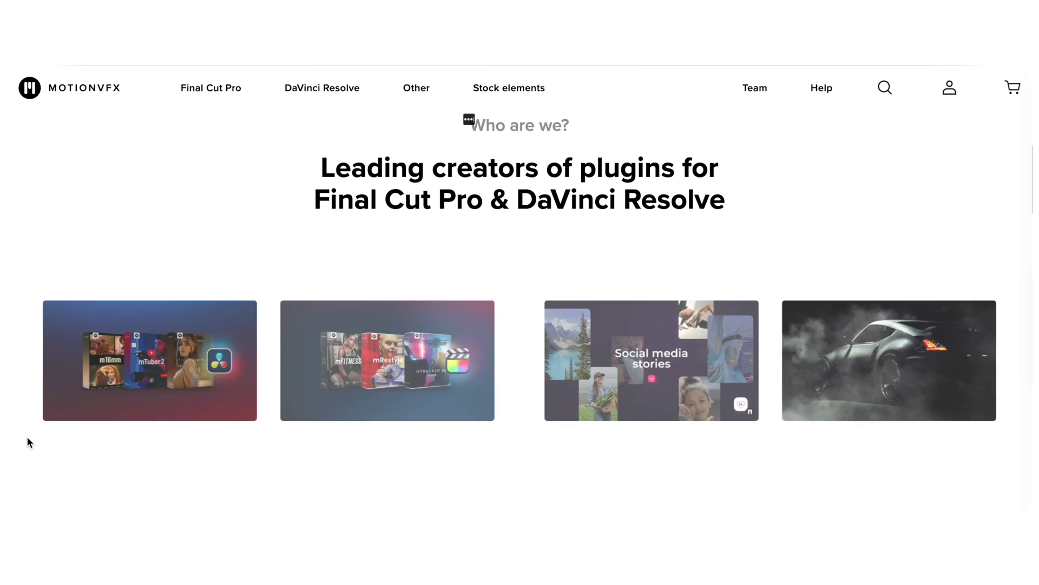
{"action": "scroll", "coordinate": [28, 443], "scroll_direction": "down", "scroll_amount": 10}
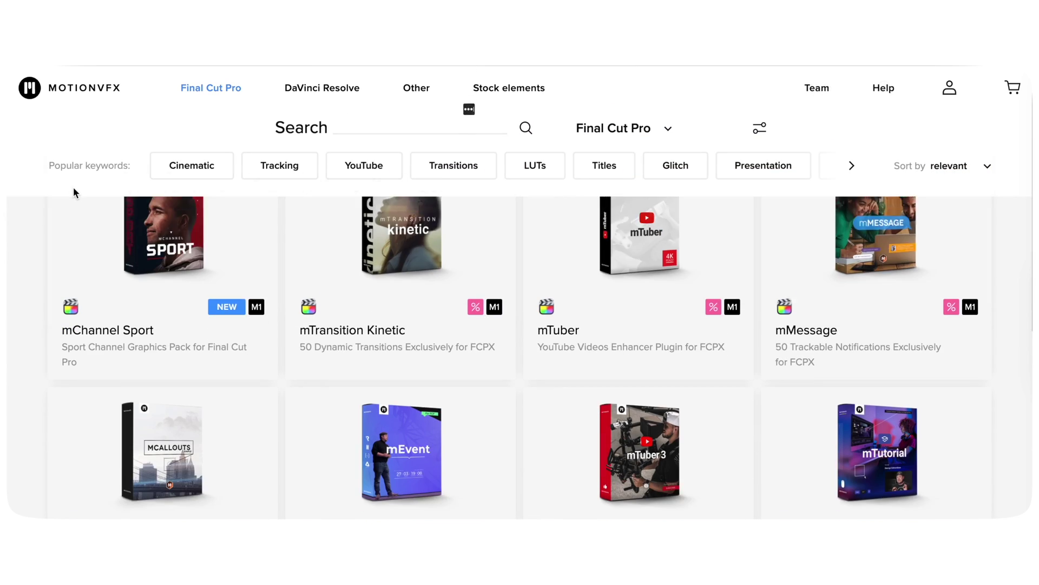
{"action": "scroll", "coordinate": [74, 193], "scroll_direction": "down", "scroll_amount": 6}
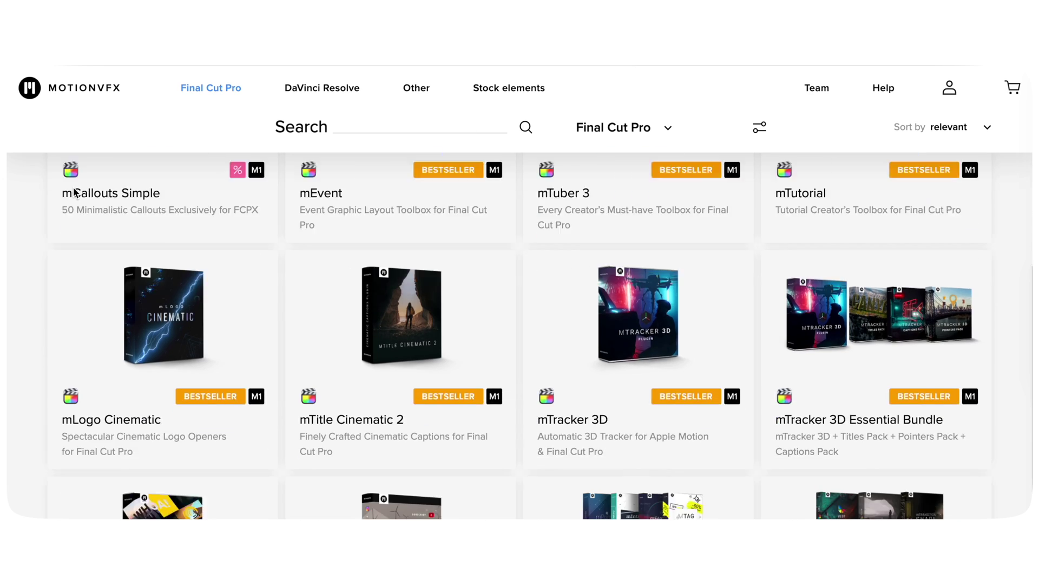
{"action": "scroll", "coordinate": [74, 193], "scroll_direction": "down", "scroll_amount": 12}
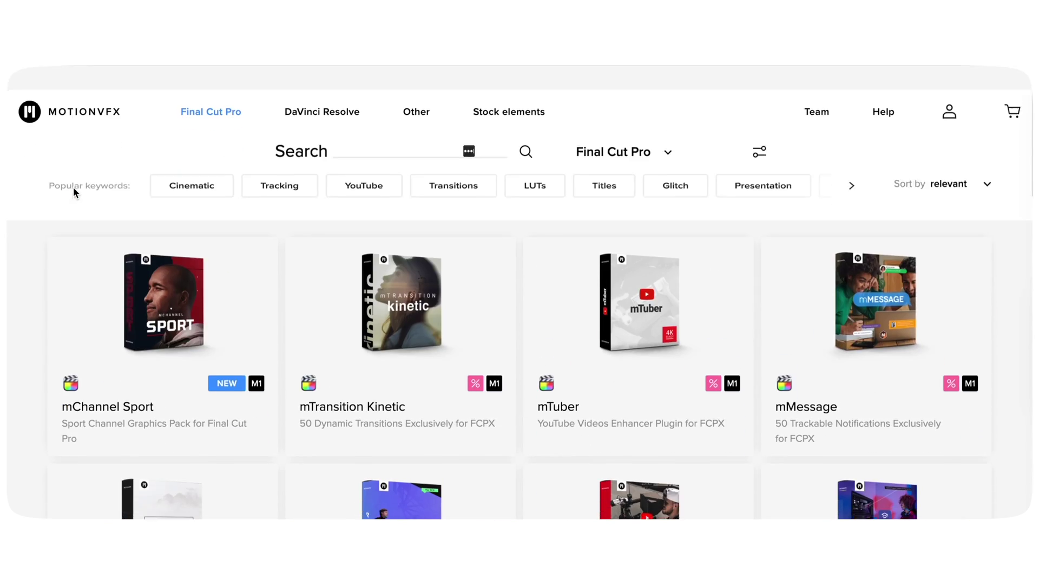
{"action": "scroll", "coordinate": [73, 187], "scroll_direction": "down", "scroll_amount": 6}
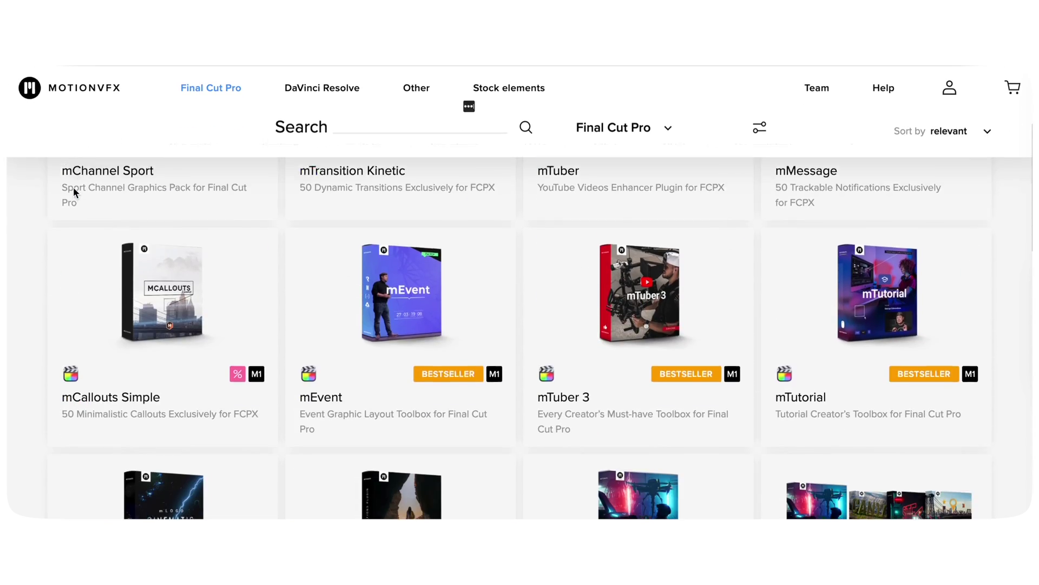
{"action": "scroll", "coordinate": [74, 192], "scroll_direction": "down", "scroll_amount": 12}
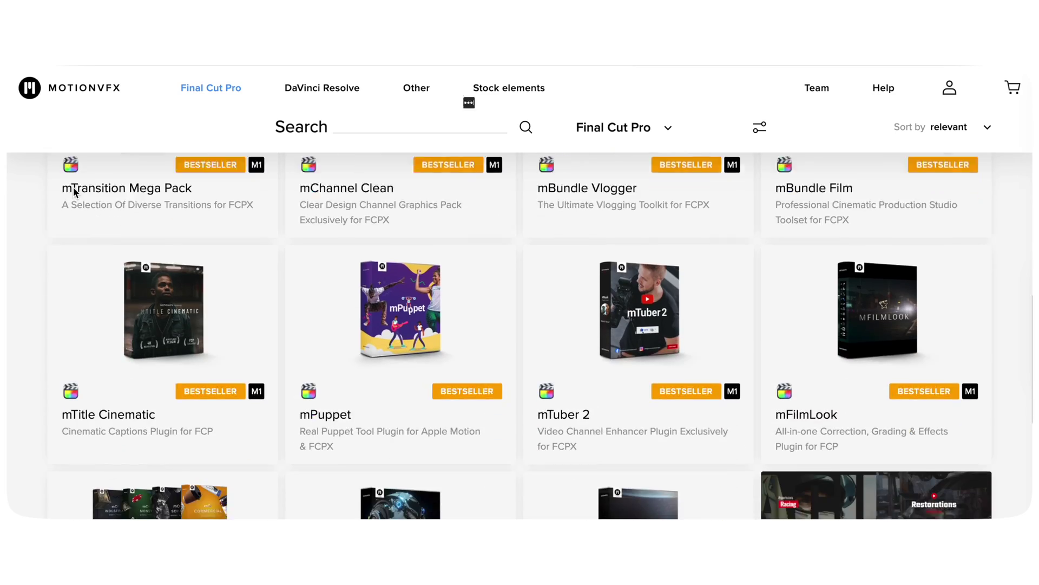
{"action": "scroll", "coordinate": [73, 186], "scroll_direction": "down", "scroll_amount": 12}
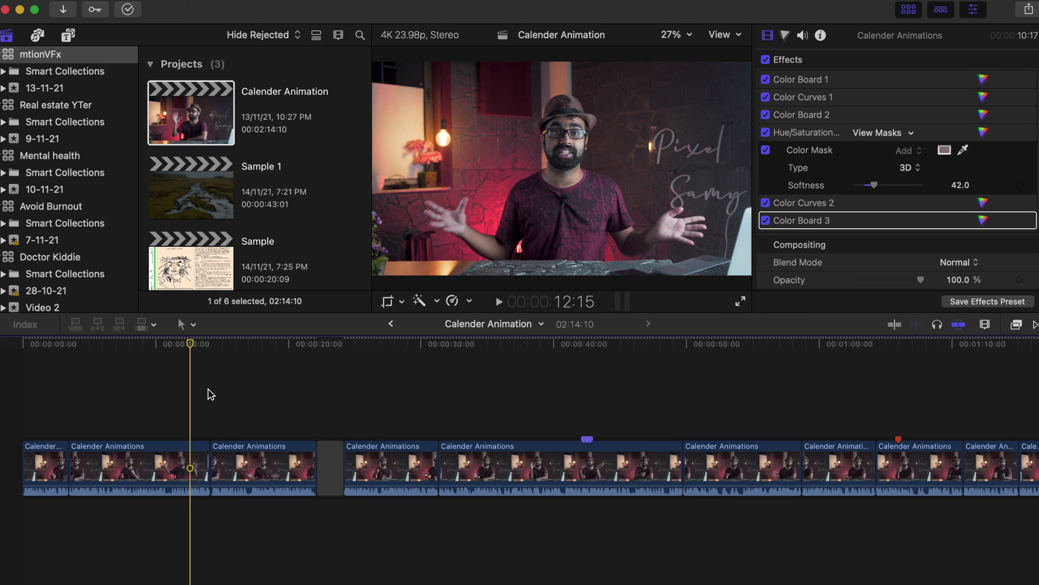
Show the mTuber 3 pack from Installed Titles in the Titles and Generators browser
{"action": "left_click", "coordinate": [69, 36]}
{"action": "left_click", "coordinate": [46, 229]}
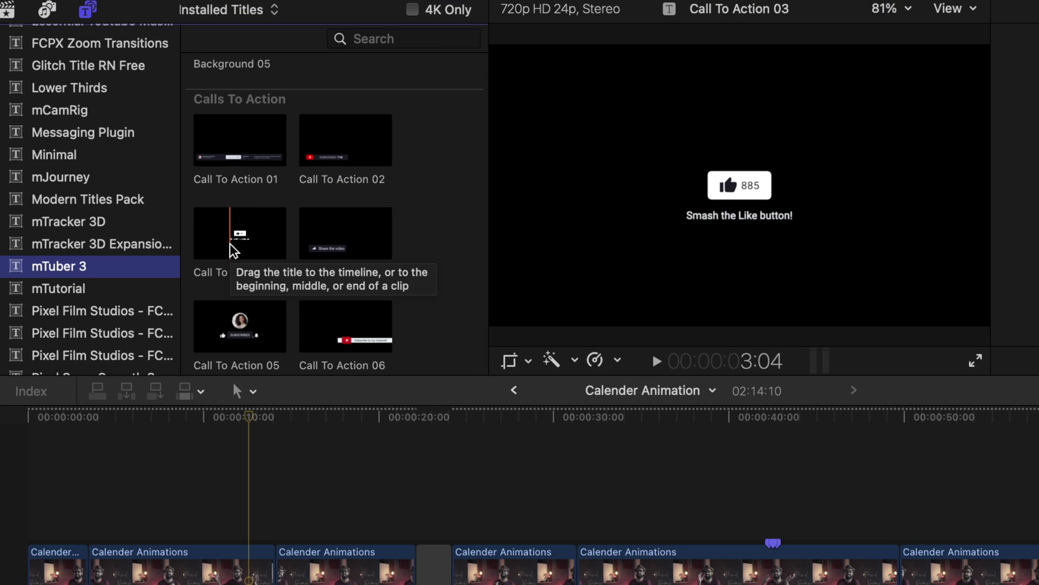
{"action": "scroll", "coordinate": [233, 249], "scroll_direction": "down", "scroll_amount": 4}
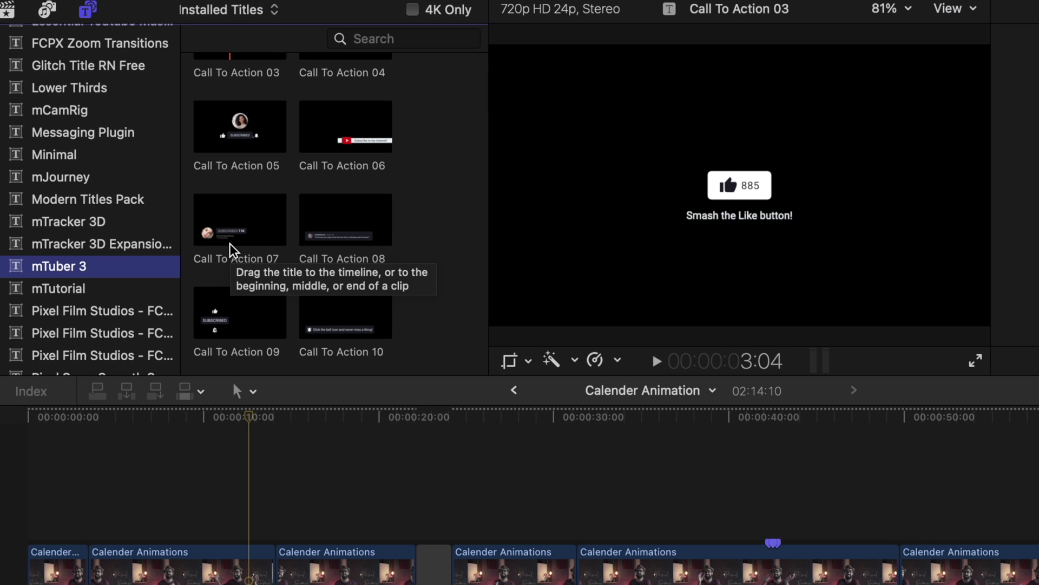
Place Call To Action 07 above the talking-head clip near the start and play it back
{"action": "left_click", "coordinate": [229, 244]}
{"action": "left_click_drag", "start_coordinate": [223, 233], "coordinate": [125, 457]}
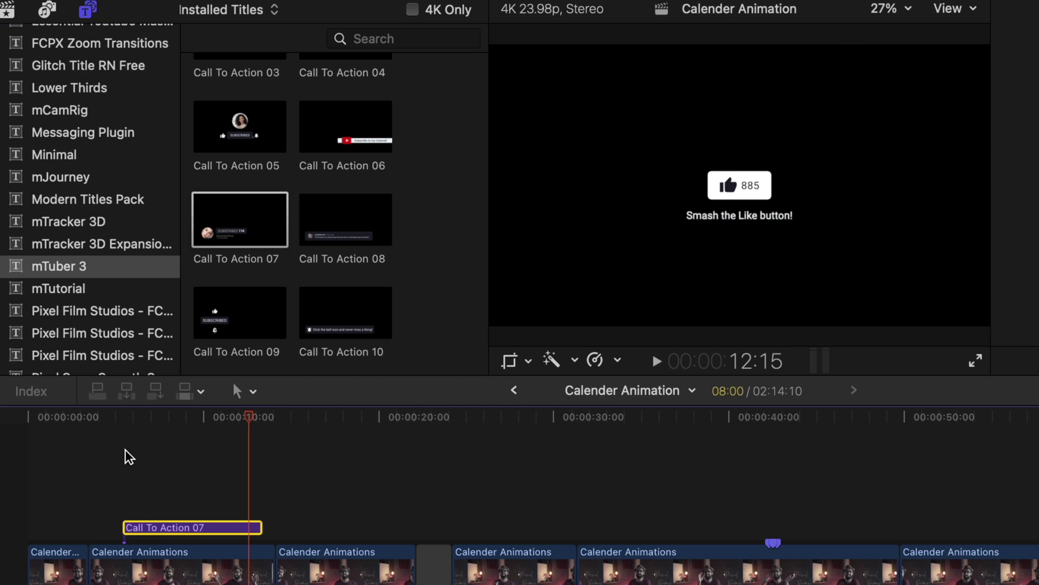
{"action": "left_click", "coordinate": [125, 456]}
{"action": "key", "text": "space"}
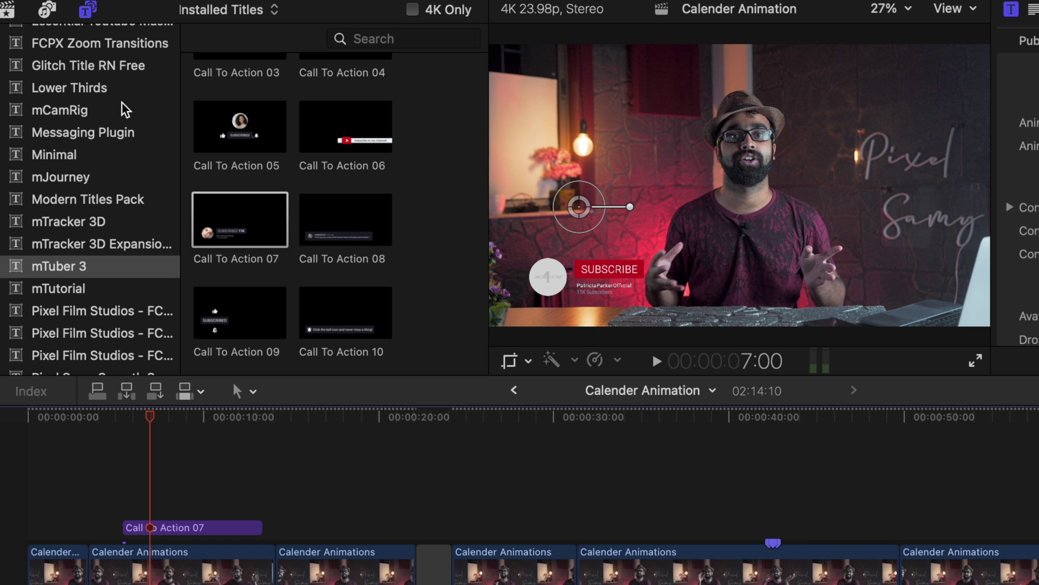
{"action": "scroll", "coordinate": [123, 106], "scroll_direction": "up", "scroll_amount": 8}
Connect Call To Action 10 to the timeline above Call To Action 07
{"action": "scroll", "coordinate": [120, 116], "scroll_direction": "down", "scroll_amount": 7}
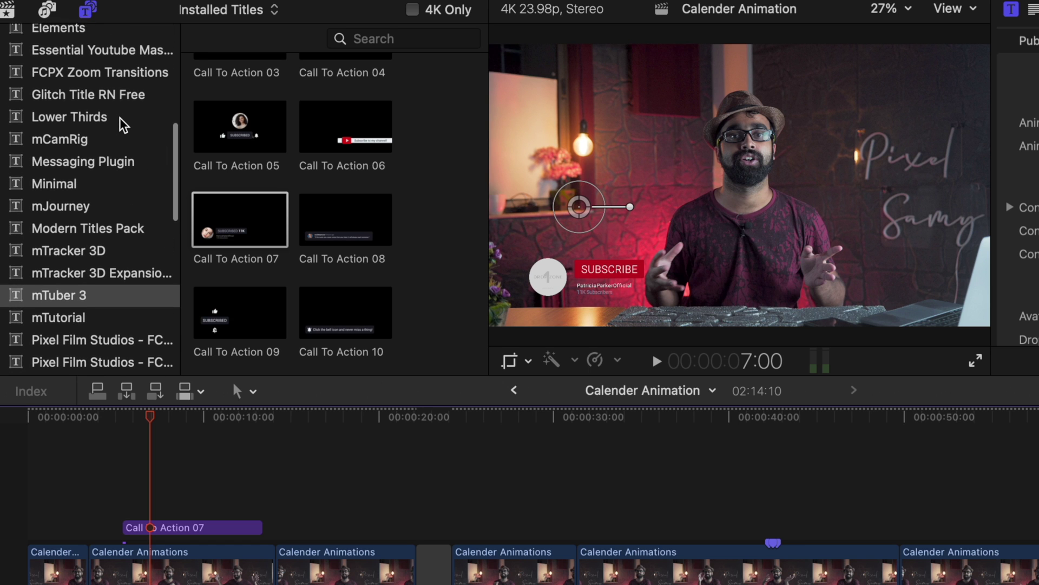
{"action": "scroll", "coordinate": [124, 125], "scroll_direction": "down", "scroll_amount": 1}
{"action": "scroll", "coordinate": [123, 123], "scroll_direction": "up", "scroll_amount": 1}
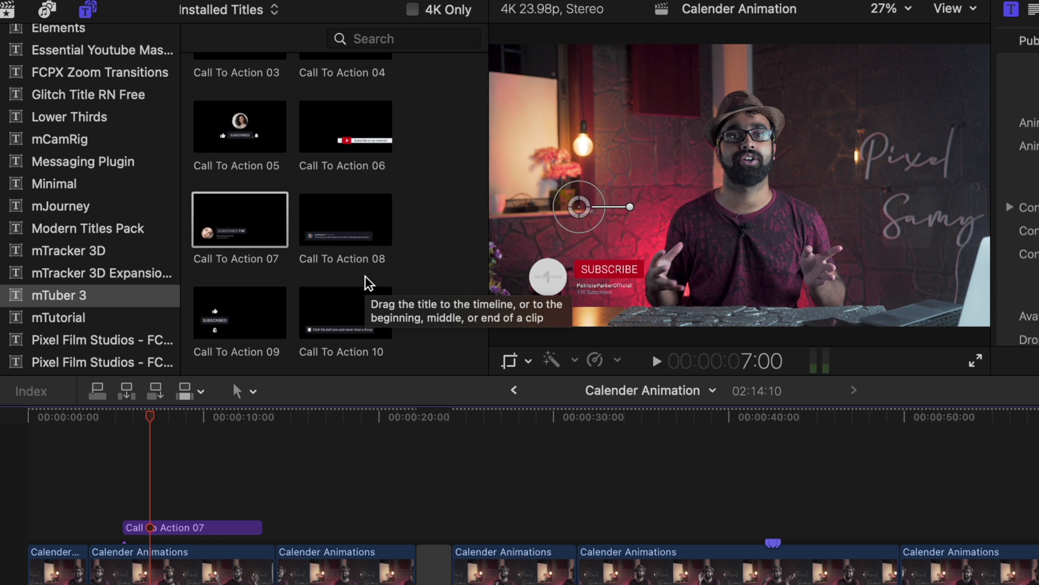
{"action": "scroll", "coordinate": [364, 271], "scroll_direction": "down", "scroll_amount": 2}
{"action": "left_click", "coordinate": [360, 260]}
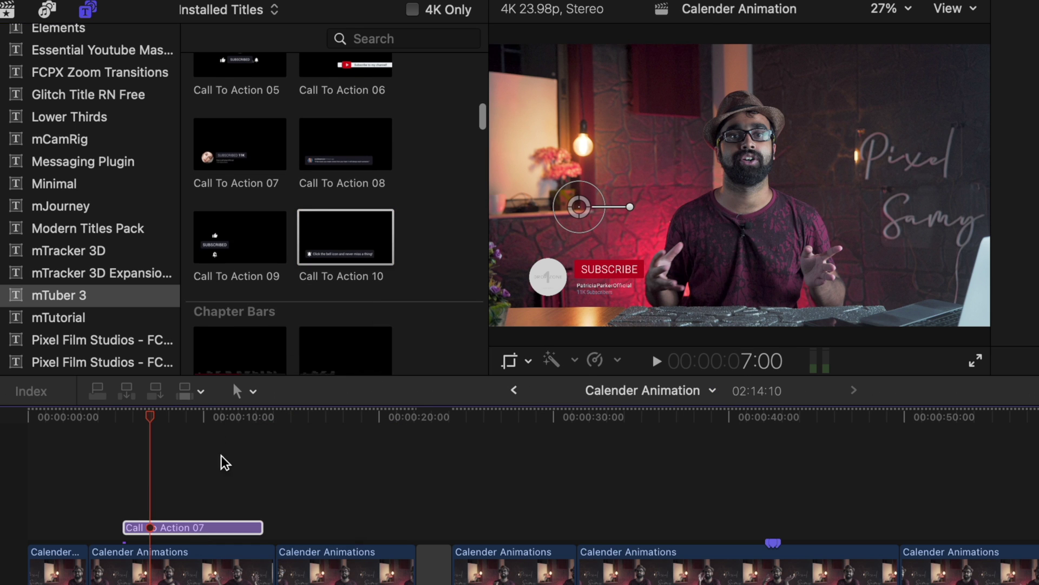
{"action": "left_click_drag", "start_coordinate": [224, 463], "coordinate": [205, 534]}
{"action": "key", "text": "Escape"}
{"action": "left_click_drag", "start_coordinate": [320, 295], "coordinate": [222, 503]}
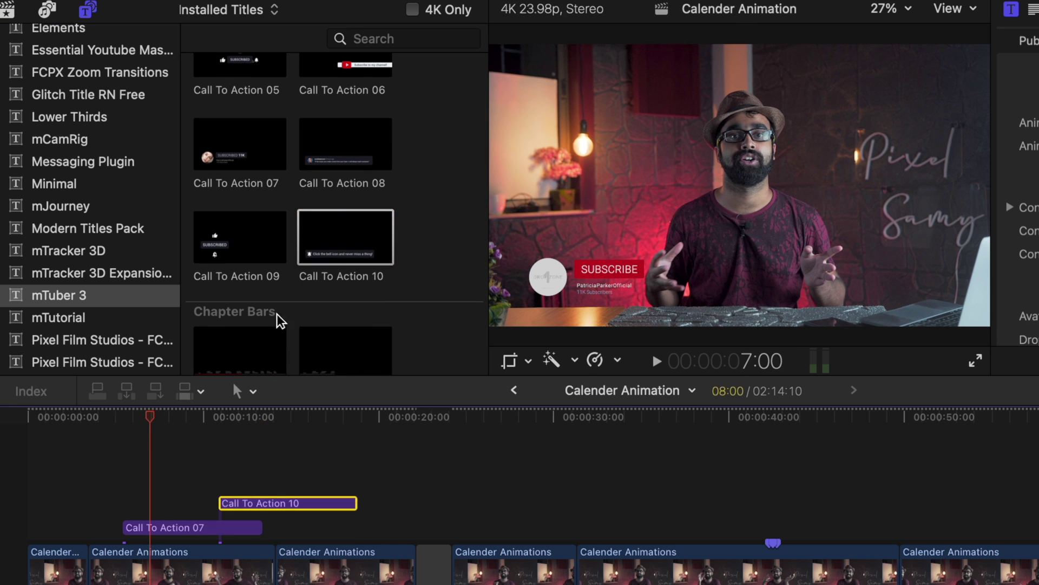
Stack Call To Action 08 above Call To Action 10 and play back the stacked titles
{"action": "left_click_drag", "start_coordinate": [341, 149], "coordinate": [198, 479]}
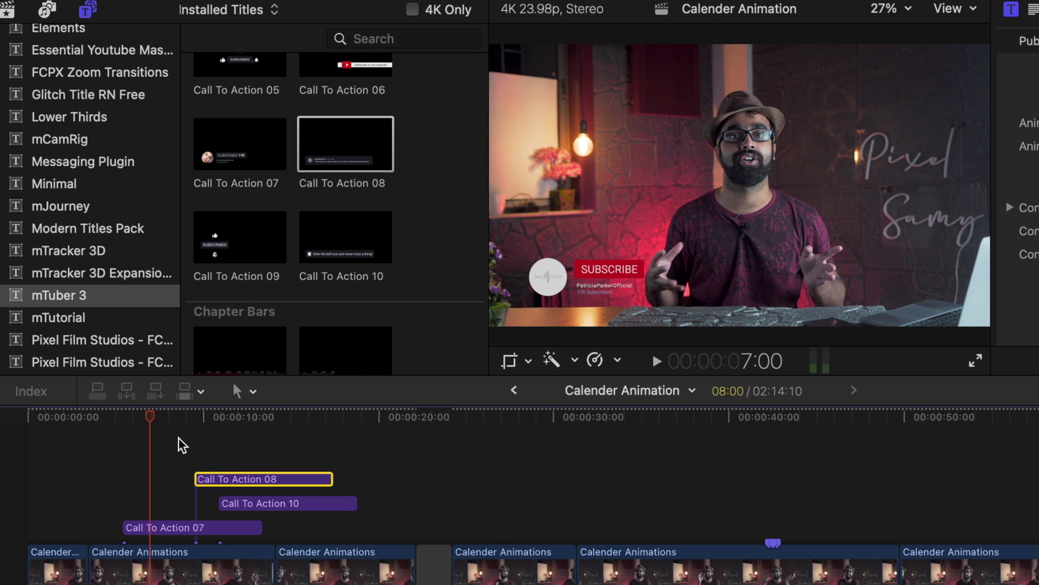
{"action": "left_click", "coordinate": [348, 260]}
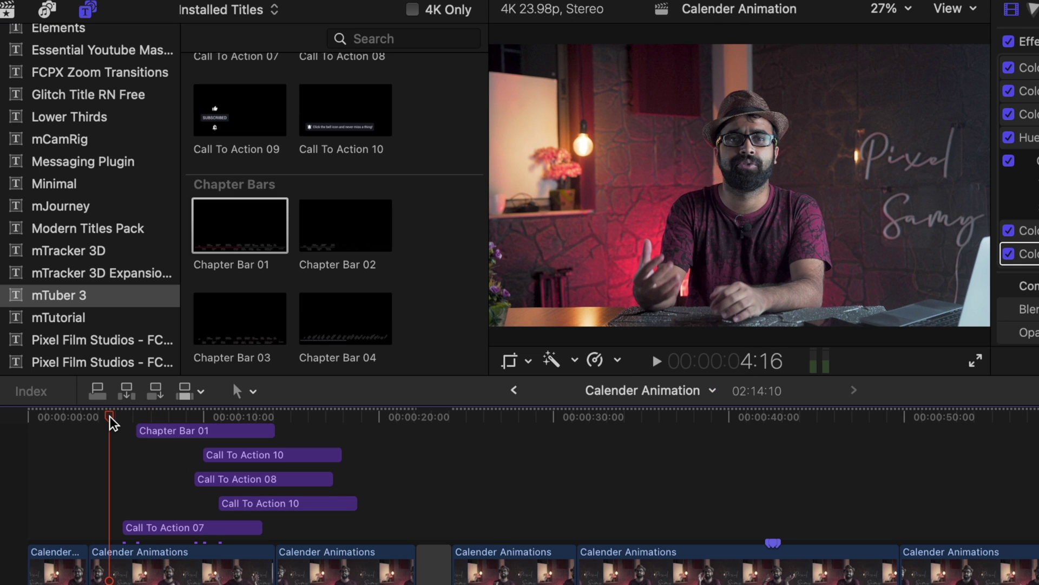
{"action": "key", "text": "space"}
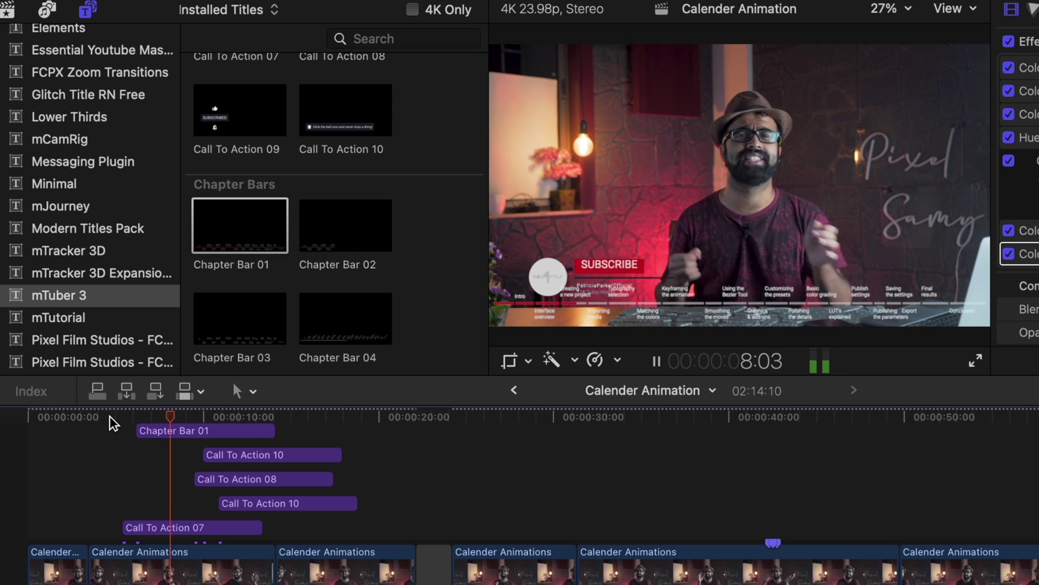
{"action": "key", "text": "space"}
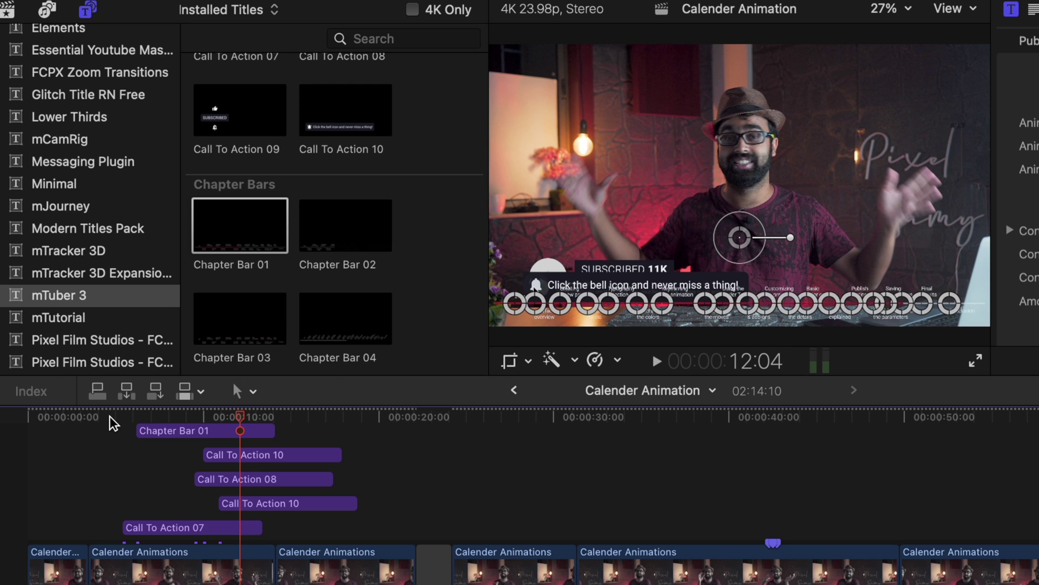
{"action": "key", "text": "space"}
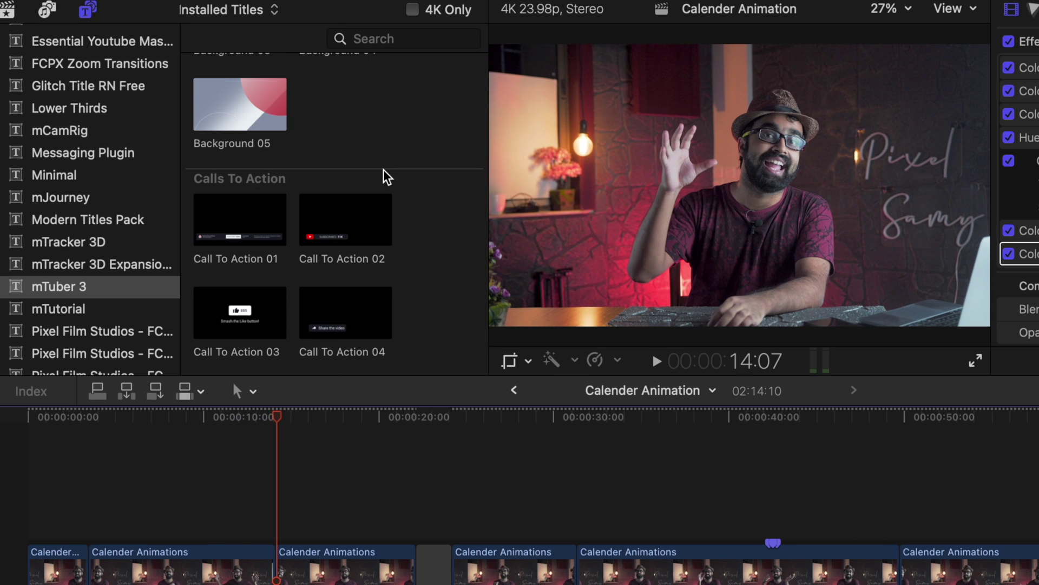
Place Corner Screen 03 from the Corner Screens section above the talking-head clip
{"action": "scroll", "coordinate": [386, 176], "scroll_direction": "down", "scroll_amount": 10}
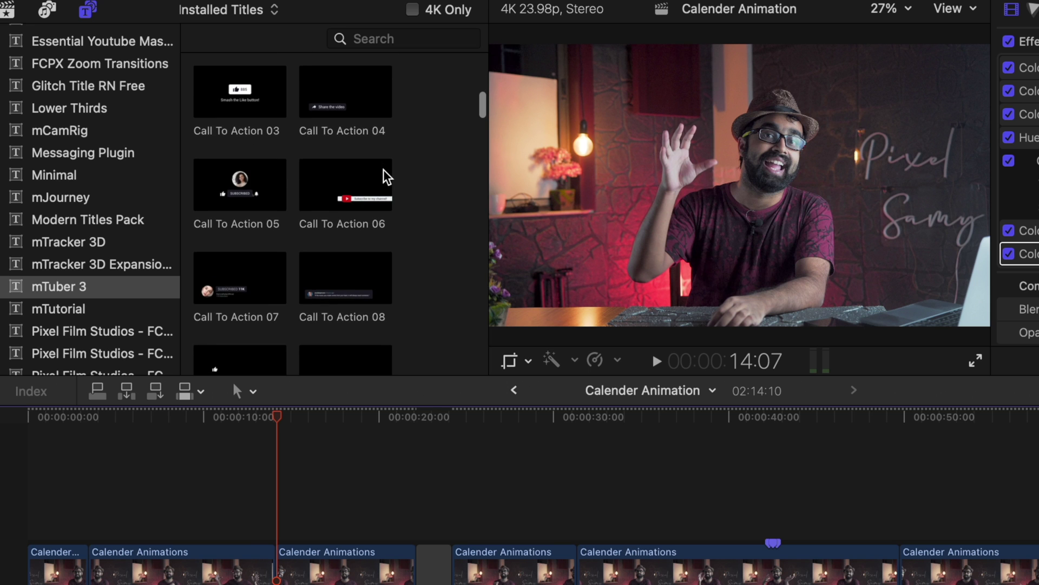
{"action": "scroll", "coordinate": [386, 176], "scroll_direction": "down", "scroll_amount": 10}
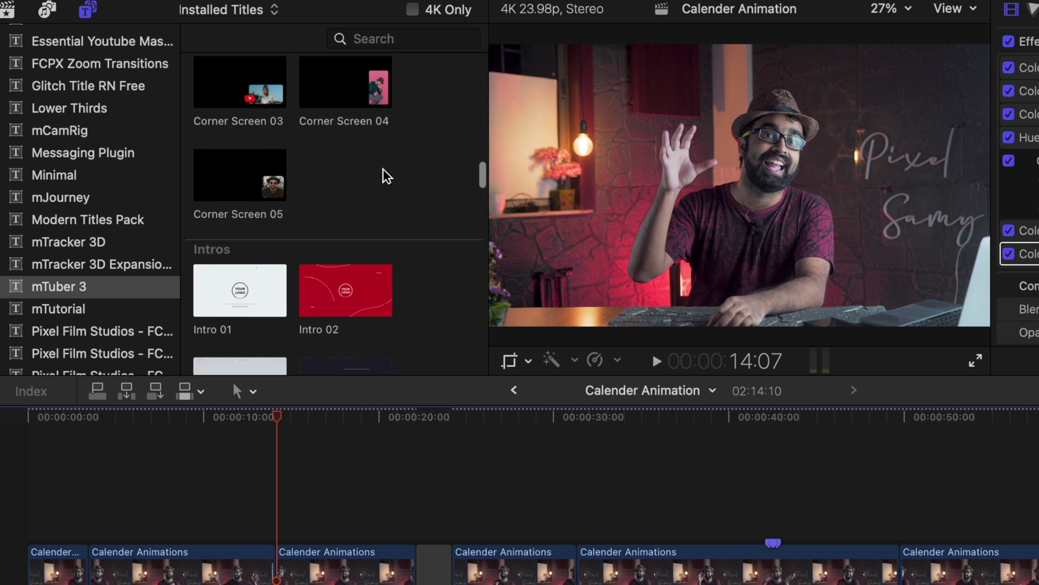
{"action": "left_click_drag", "start_coordinate": [279, 115], "coordinate": [254, 450]}
{"action": "scroll", "coordinate": [325, 281], "scroll_direction": "down", "scroll_amount": 15}
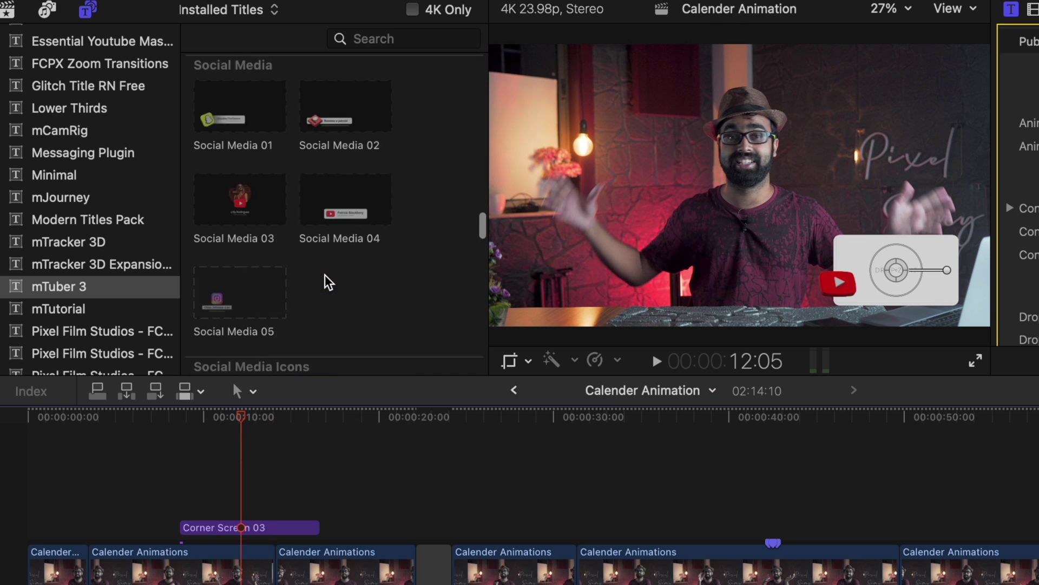
{"action": "scroll", "coordinate": [327, 281], "scroll_direction": "down", "scroll_amount": 8}
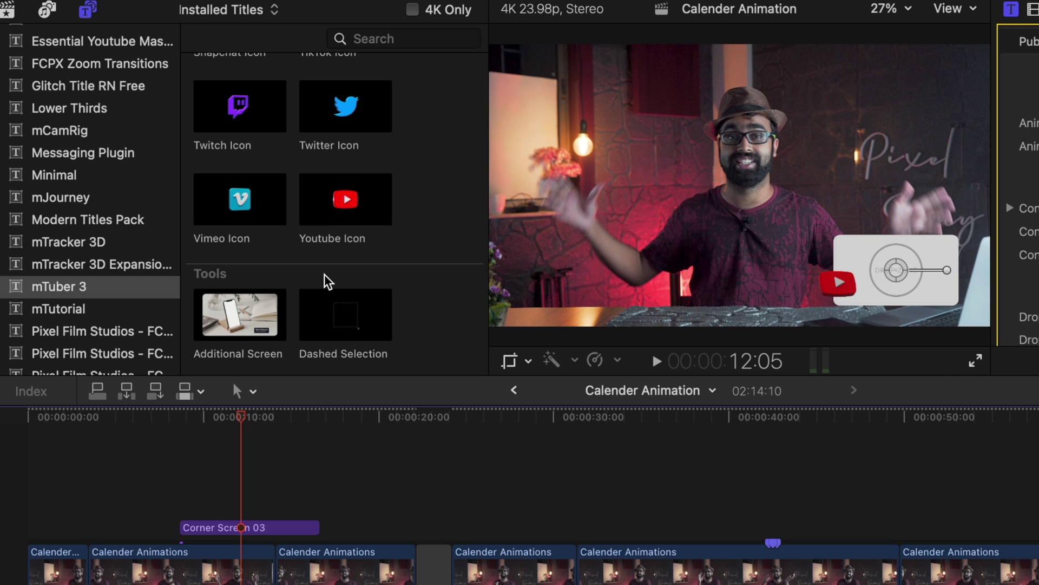
Place the Zoom title near 29 seconds, preview it, and trim its end shorter
{"action": "scroll", "coordinate": [326, 281], "scroll_direction": "down", "scroll_amount": 10}
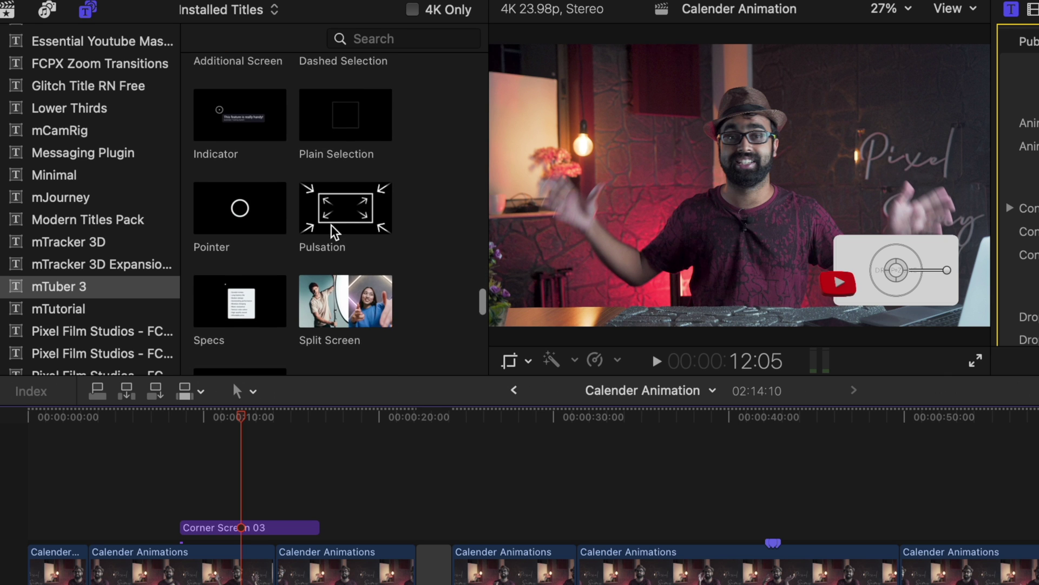
{"action": "scroll", "coordinate": [335, 226], "scroll_direction": "down", "scroll_amount": 2}
{"action": "left_click_drag", "start_coordinate": [246, 262], "coordinate": [547, 487]}
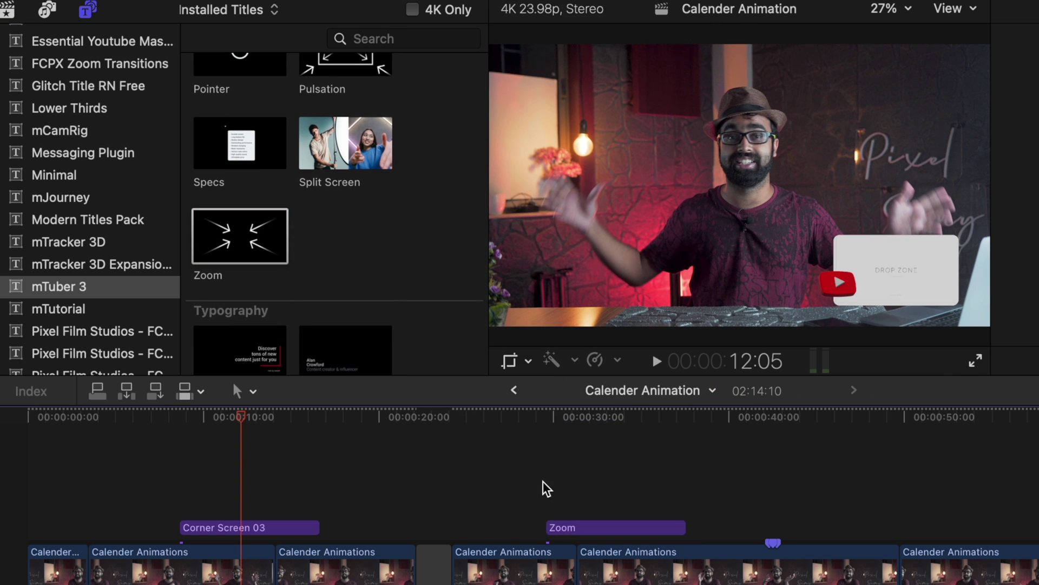
{"action": "key", "text": "space"}
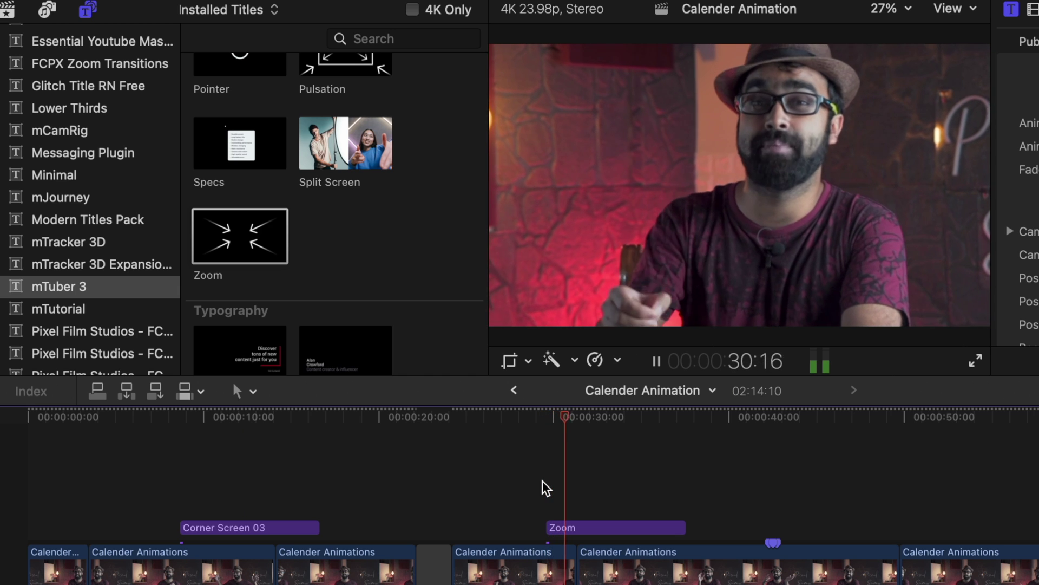
{"action": "left_click_drag", "start_coordinate": [685, 527], "coordinate": [623, 528]}
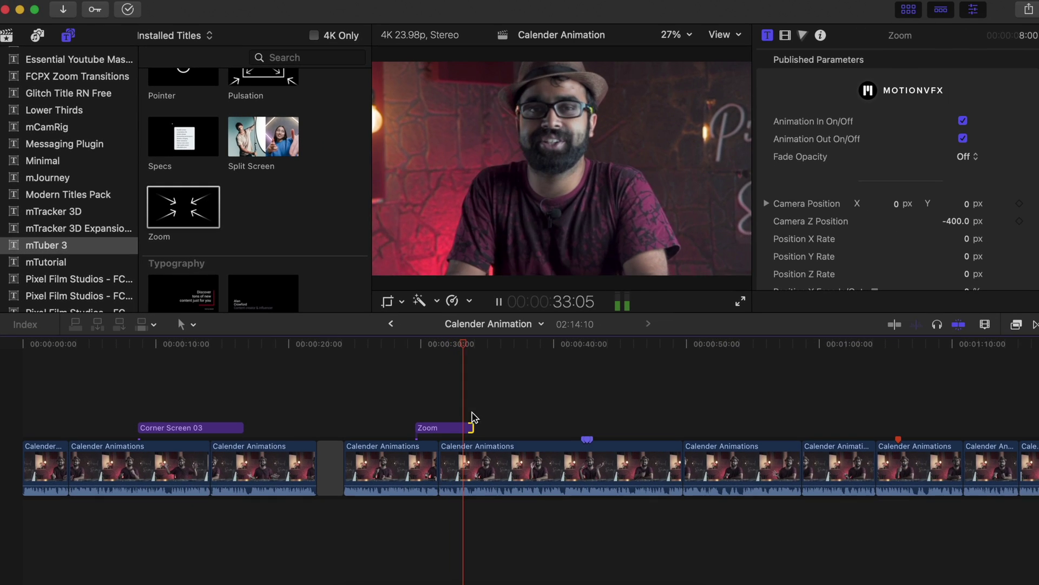
{"action": "key", "text": "space"}
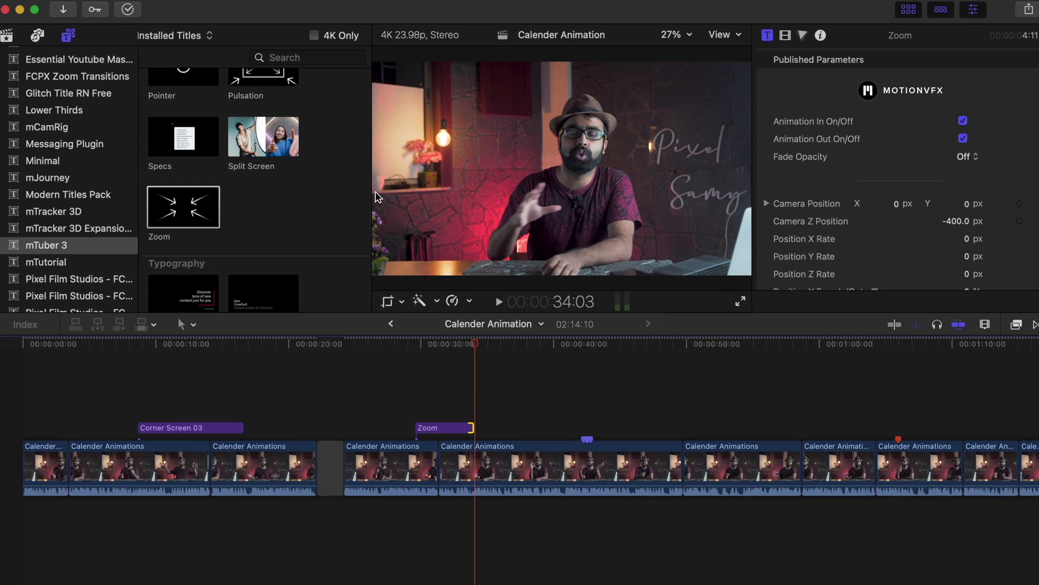
{"action": "scroll", "coordinate": [292, 187], "scroll_direction": "up", "scroll_amount": 3}
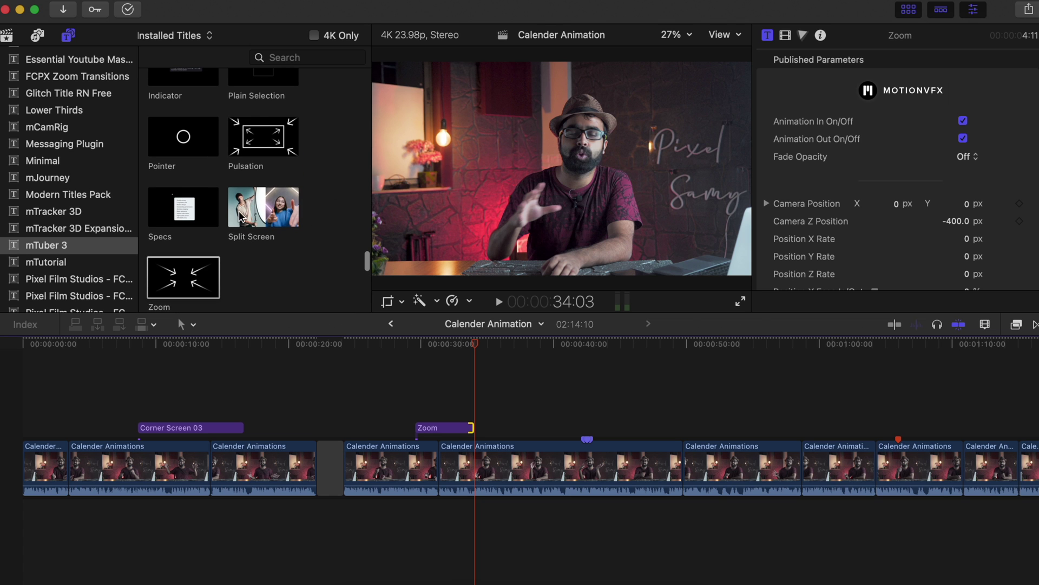
Add the Pulsation title at the playhead, preview it, then delete it
{"action": "left_click_drag", "start_coordinate": [250, 166], "coordinate": [504, 374]}
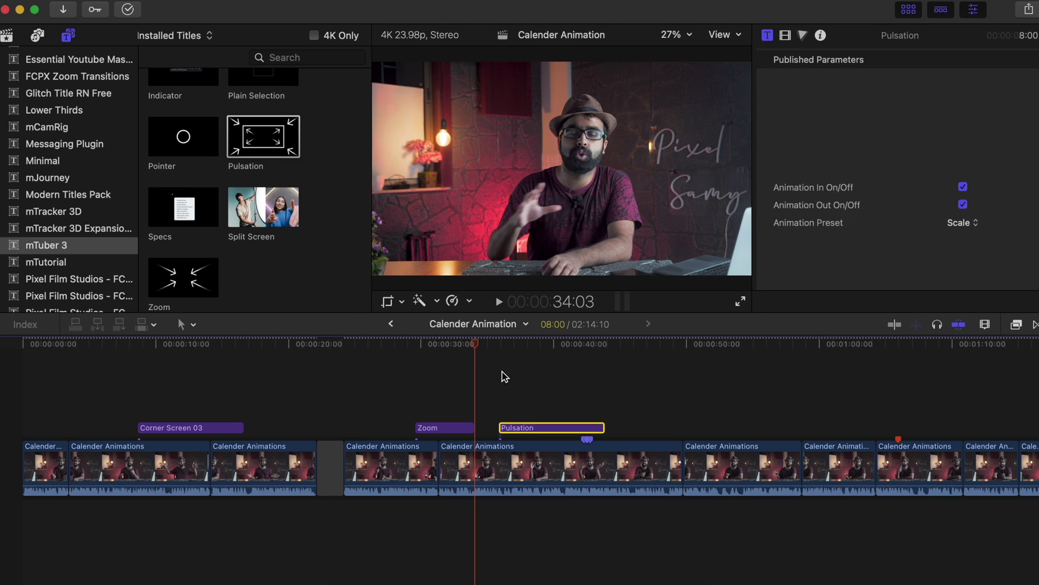
{"action": "key", "text": "space"}
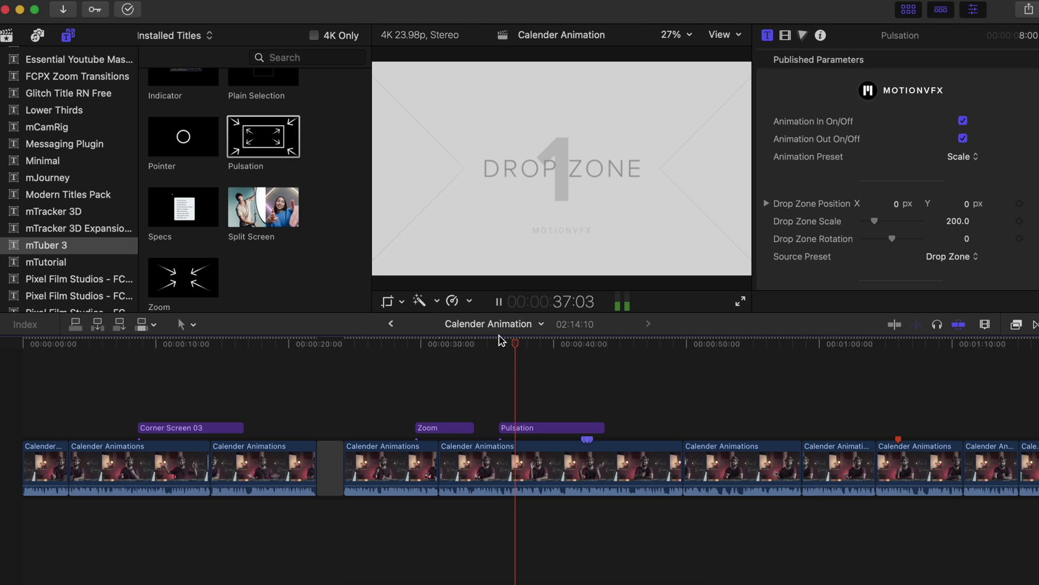
{"action": "left_click", "coordinate": [540, 428]}
{"action": "key", "text": "Delete"}
{"action": "key", "text": "space"}
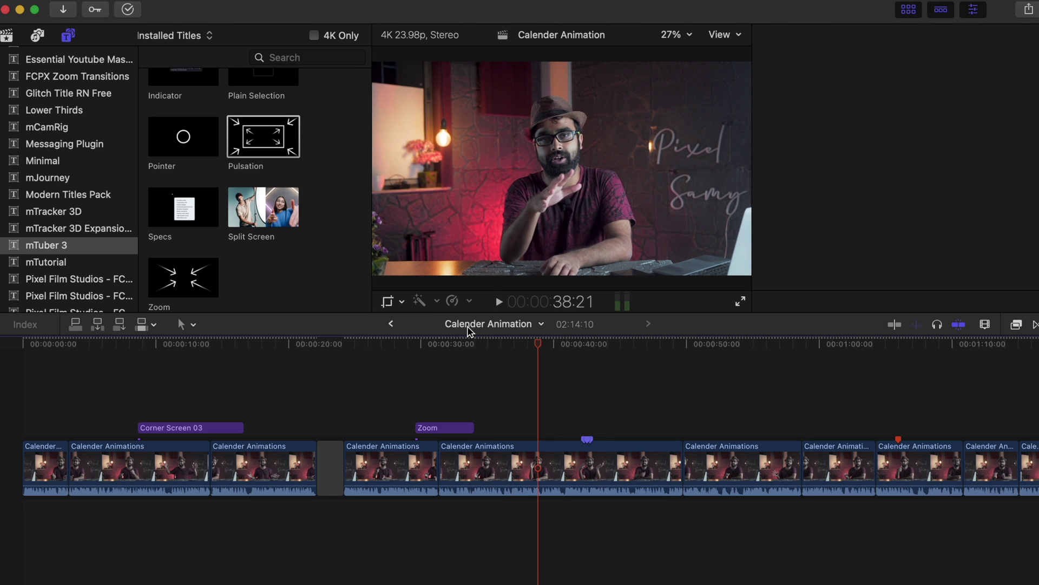
Add the Pointer title, preview it, and place Typography 03 around 42 seconds
{"action": "scroll", "coordinate": [308, 216], "scroll_direction": "up", "scroll_amount": 4}
{"action": "left_click_drag", "start_coordinate": [183, 252], "coordinate": [531, 379]}
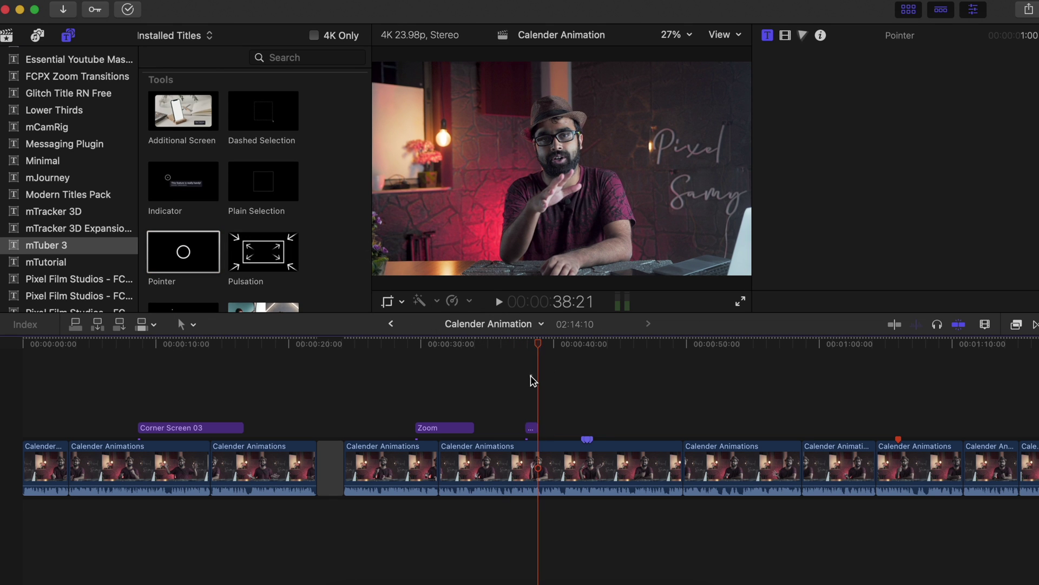
{"action": "key", "text": "space"}
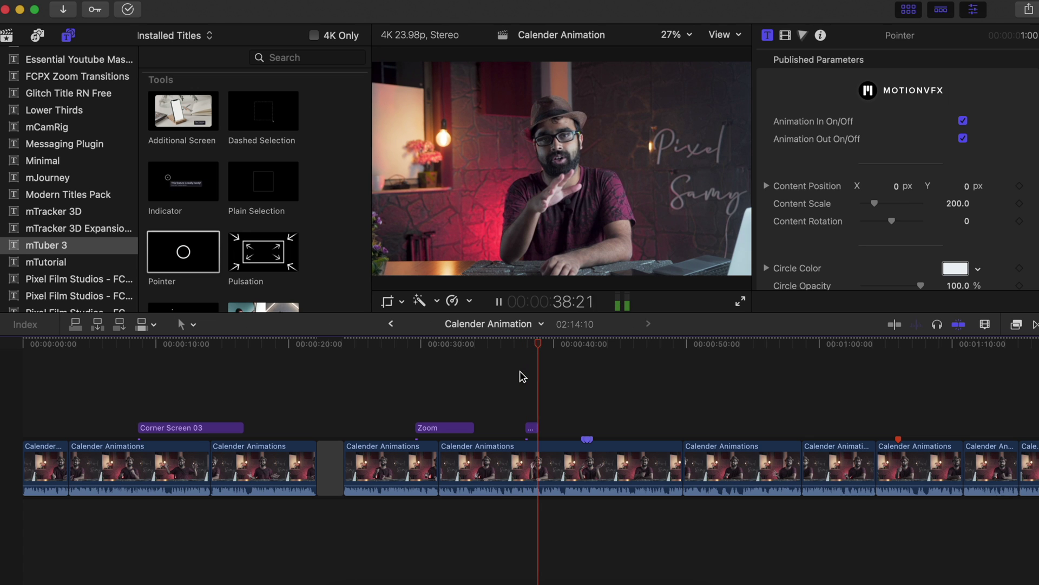
{"action": "scroll", "coordinate": [262, 263], "scroll_direction": "down", "scroll_amount": 10}
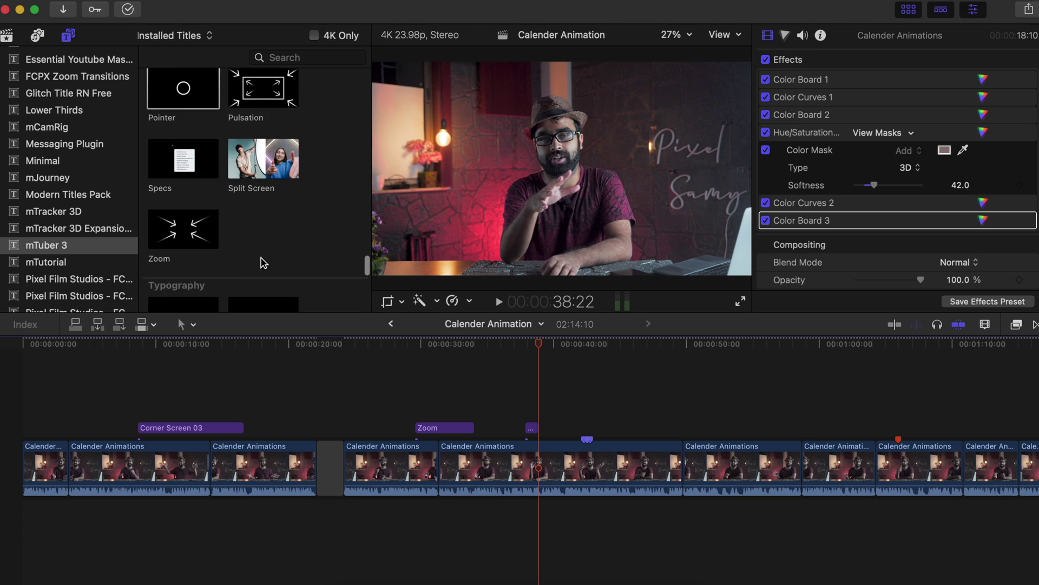
{"action": "scroll", "coordinate": [263, 263], "scroll_direction": "down", "scroll_amount": 2}
{"action": "left_click_drag", "start_coordinate": [178, 133], "coordinate": [589, 380]}
Play Typography 03 from its start, then add the Snapchat Icon title above the Zoom clip
{"action": "left_click", "coordinate": [589, 381]}
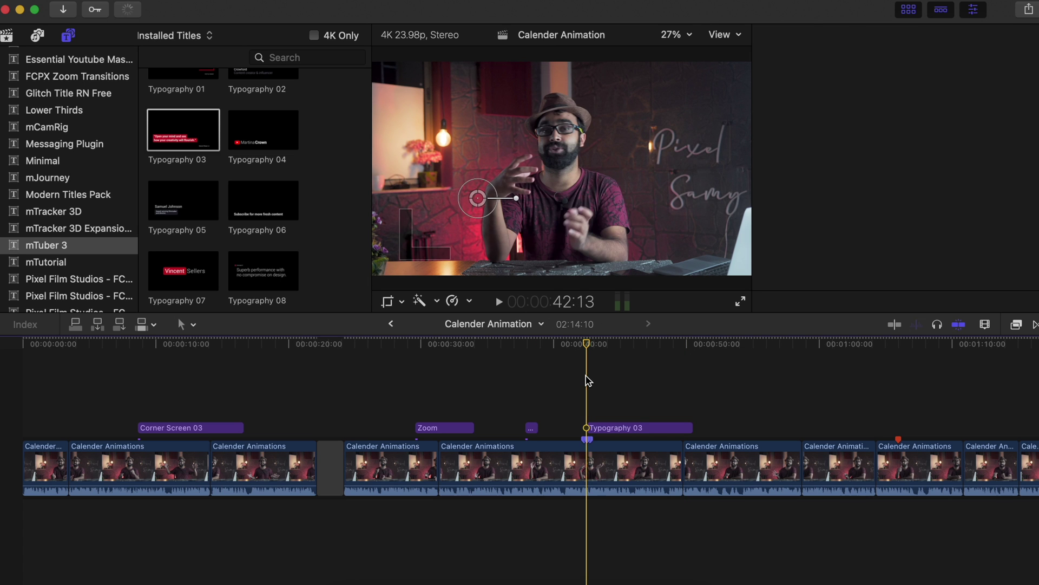
{"action": "key", "text": "space"}
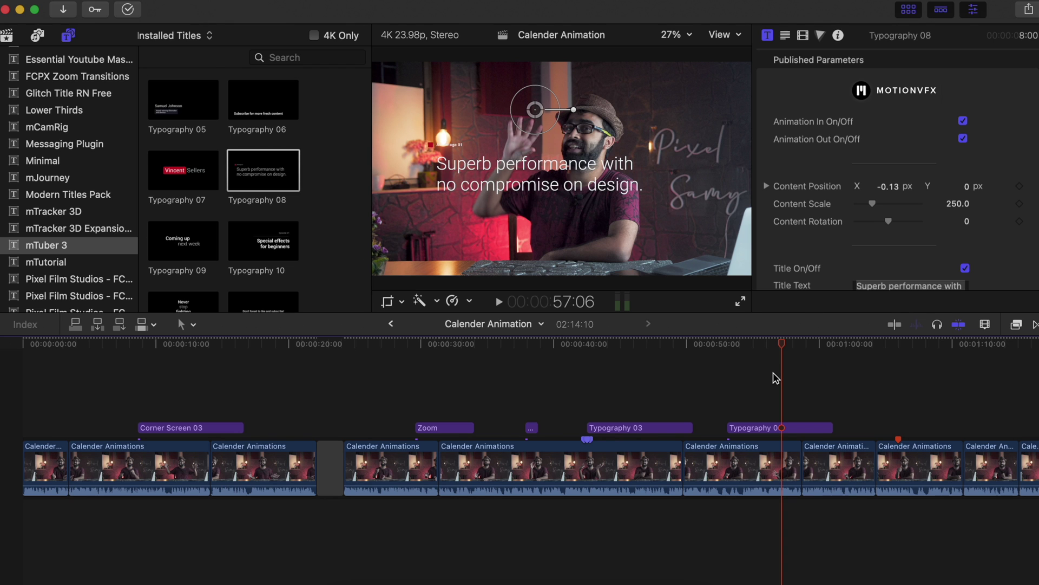
{"action": "scroll", "coordinate": [334, 225], "scroll_direction": "down", "scroll_amount": 10}
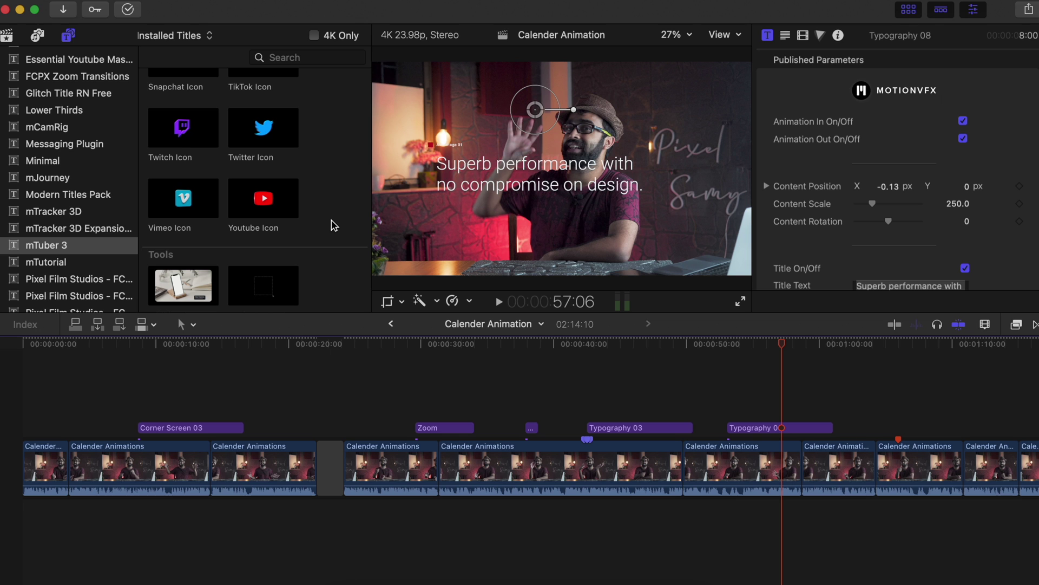
{"action": "scroll", "coordinate": [334, 225], "scroll_direction": "up", "scroll_amount": 4}
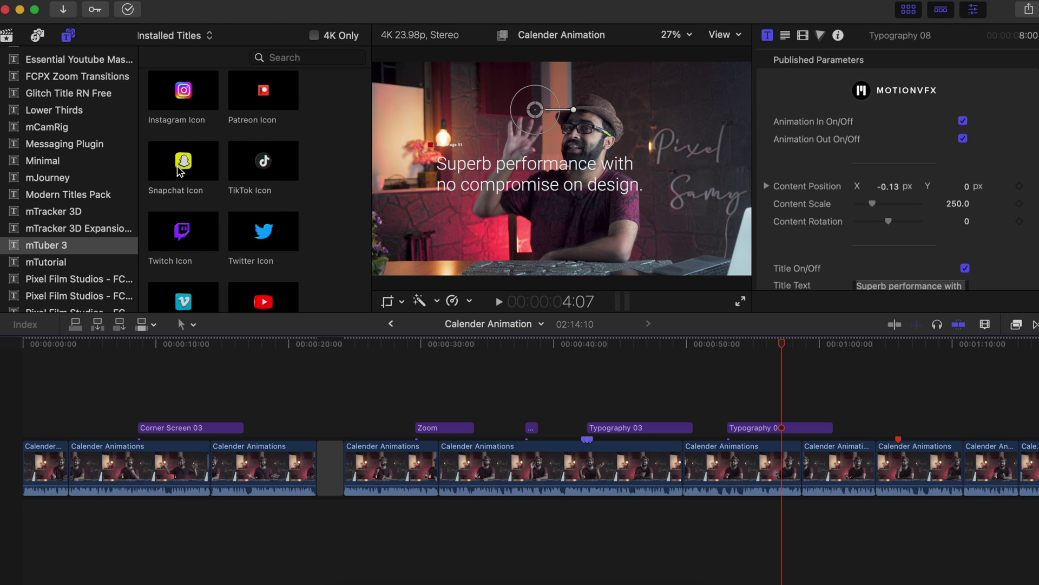
{"action": "left_click_drag", "start_coordinate": [181, 171], "coordinate": [449, 403]}
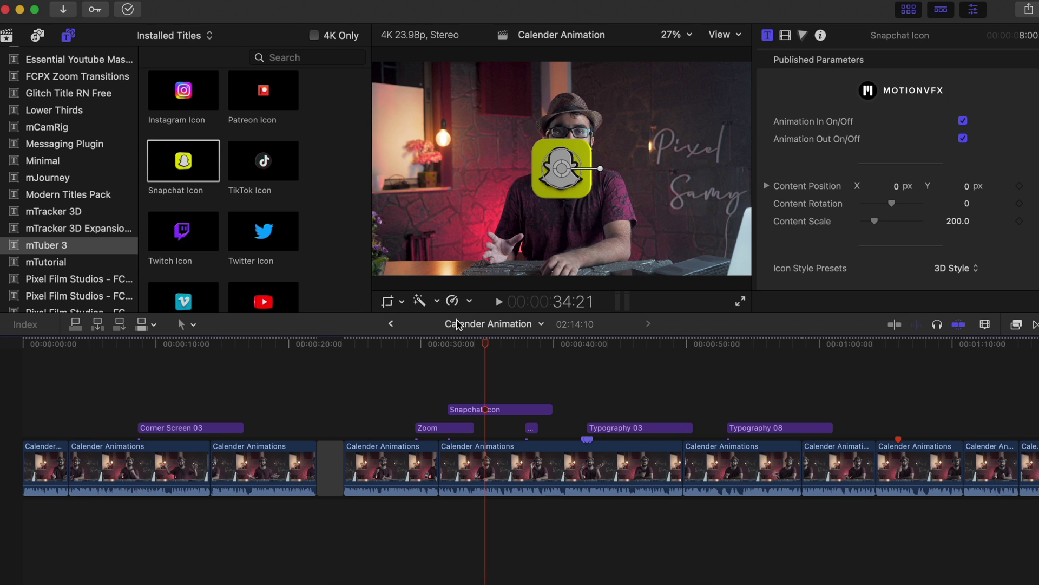
Scroll back up through the mTuber 3 titles in the browser
{"action": "scroll", "coordinate": [265, 157], "scroll_direction": "up", "scroll_amount": 8}
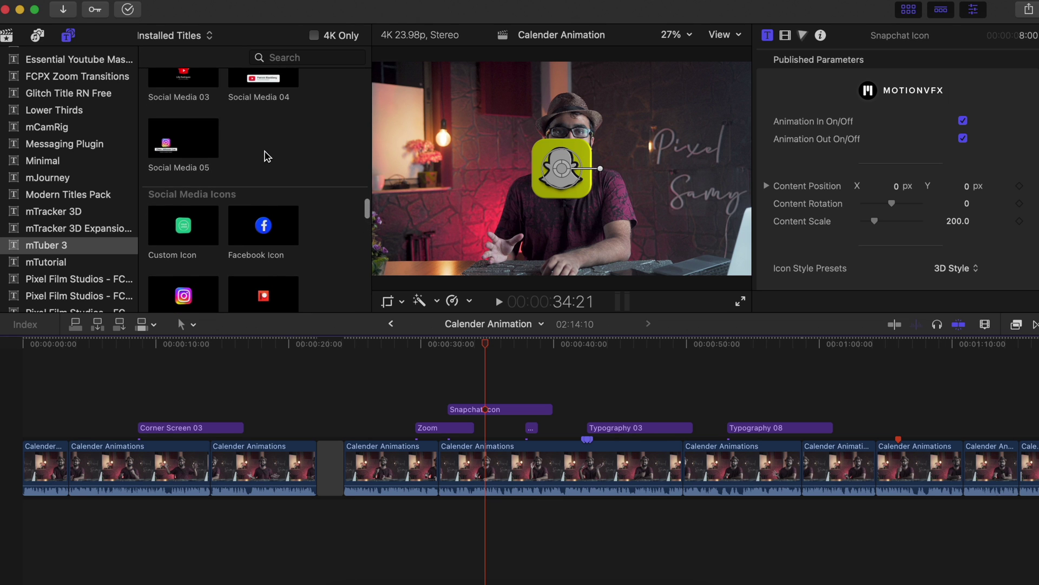
{"action": "scroll", "coordinate": [265, 155], "scroll_direction": "up", "scroll_amount": 2}
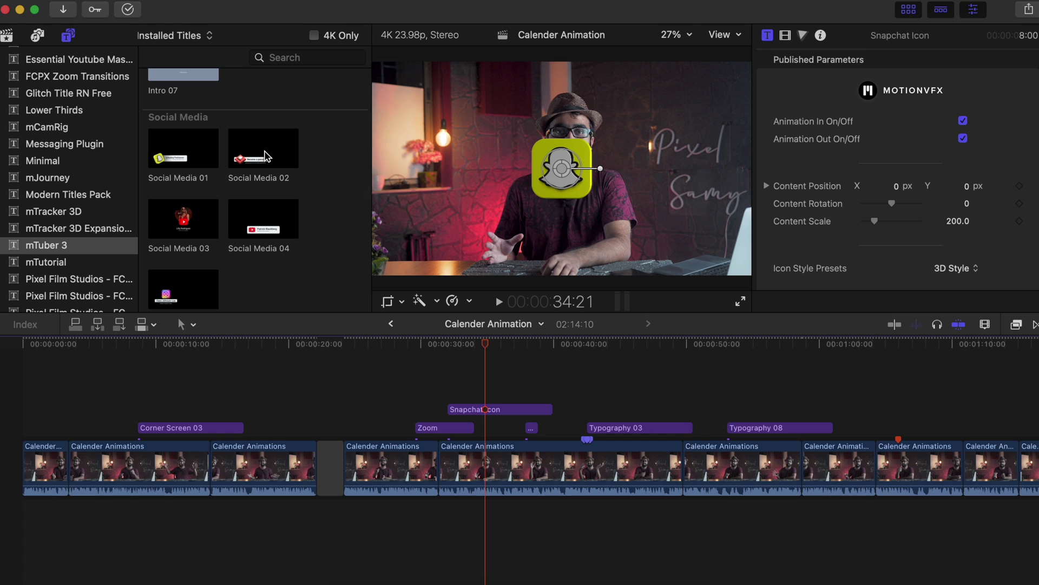
{"action": "scroll", "coordinate": [266, 156], "scroll_direction": "up", "scroll_amount": 5}
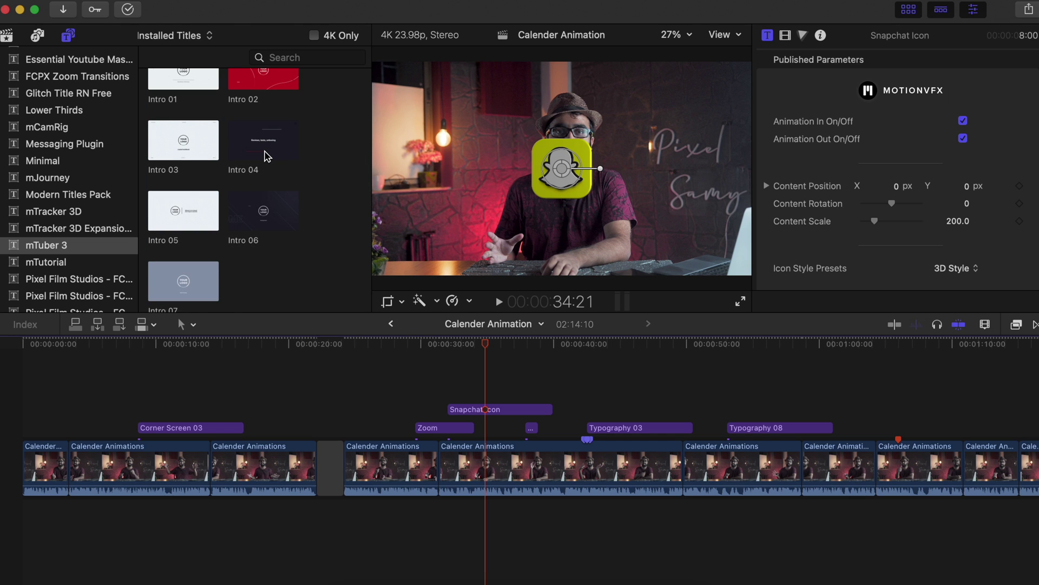
{"action": "scroll", "coordinate": [267, 156], "scroll_direction": "up", "scroll_amount": 3}
{"action": "scroll", "coordinate": [180, 197], "scroll_direction": "up", "scroll_amount": 4}
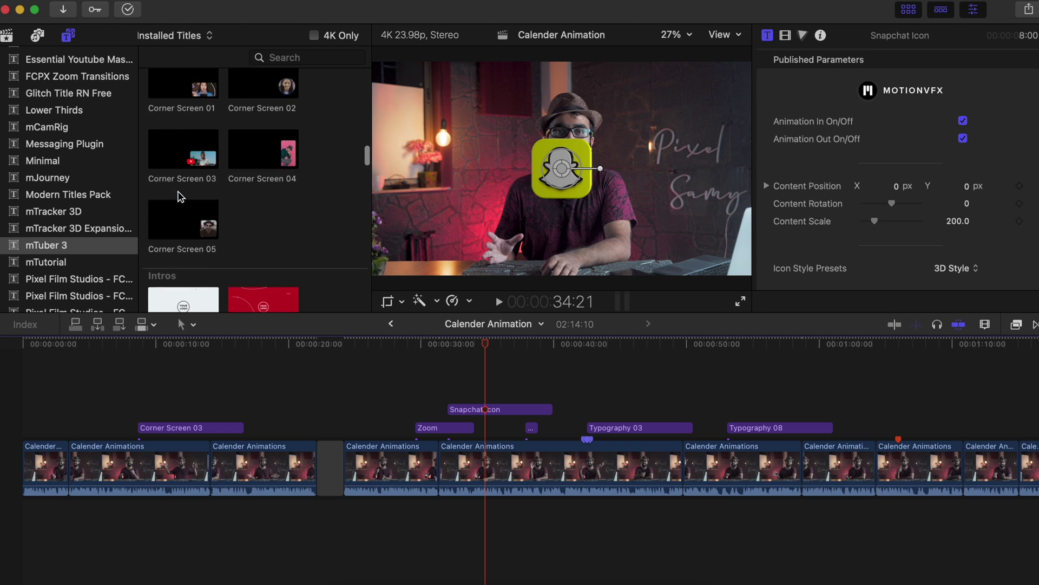
{"action": "scroll", "coordinate": [180, 197], "scroll_direction": "up", "scroll_amount": 2}
{"action": "scroll", "coordinate": [201, 153], "scroll_direction": "up", "scroll_amount": 3}
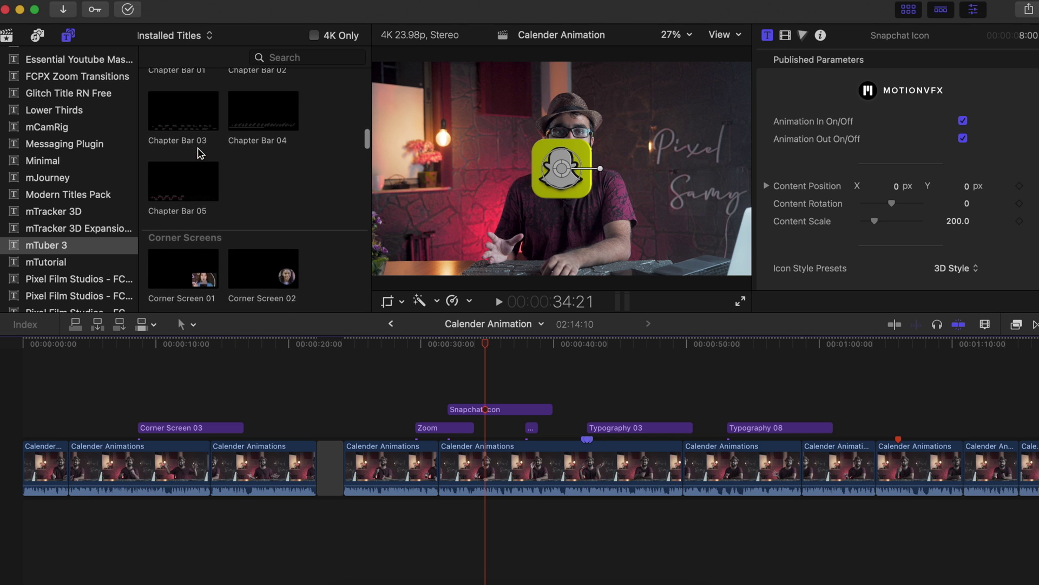
{"action": "scroll", "coordinate": [200, 153], "scroll_direction": "up", "scroll_amount": 6}
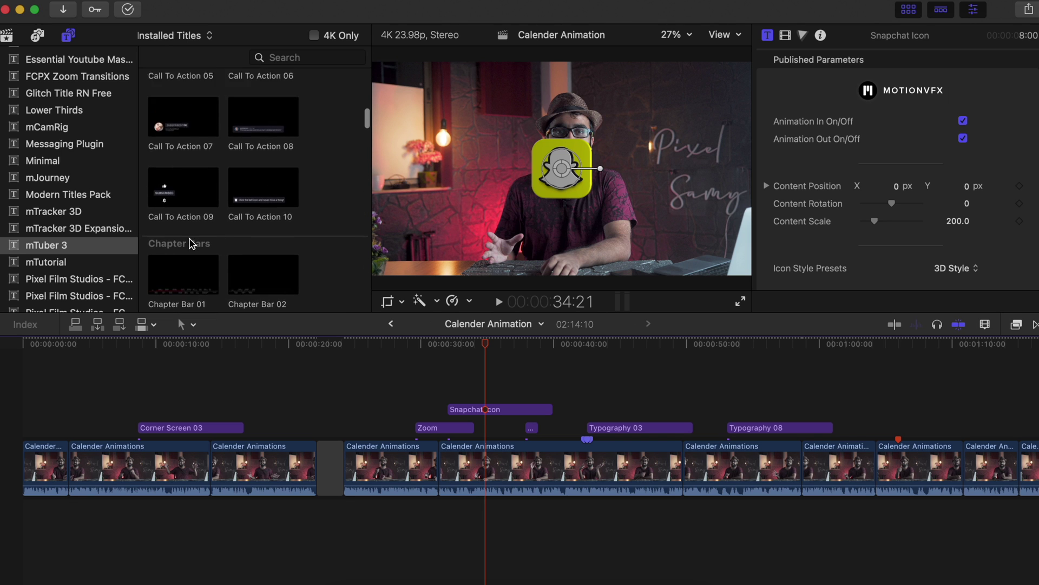
{"action": "scroll", "coordinate": [189, 244], "scroll_direction": "up", "scroll_amount": 4}
{"action": "scroll", "coordinate": [241, 209], "scroll_direction": "up", "scroll_amount": 4}
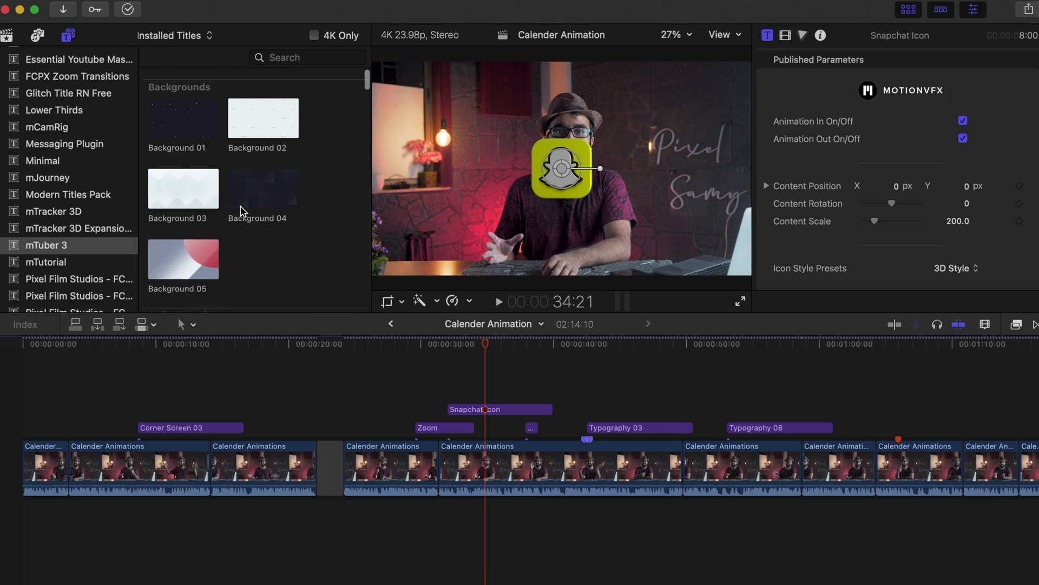
{"action": "scroll", "coordinate": [191, 189], "scroll_direction": "down", "scroll_amount": 15}
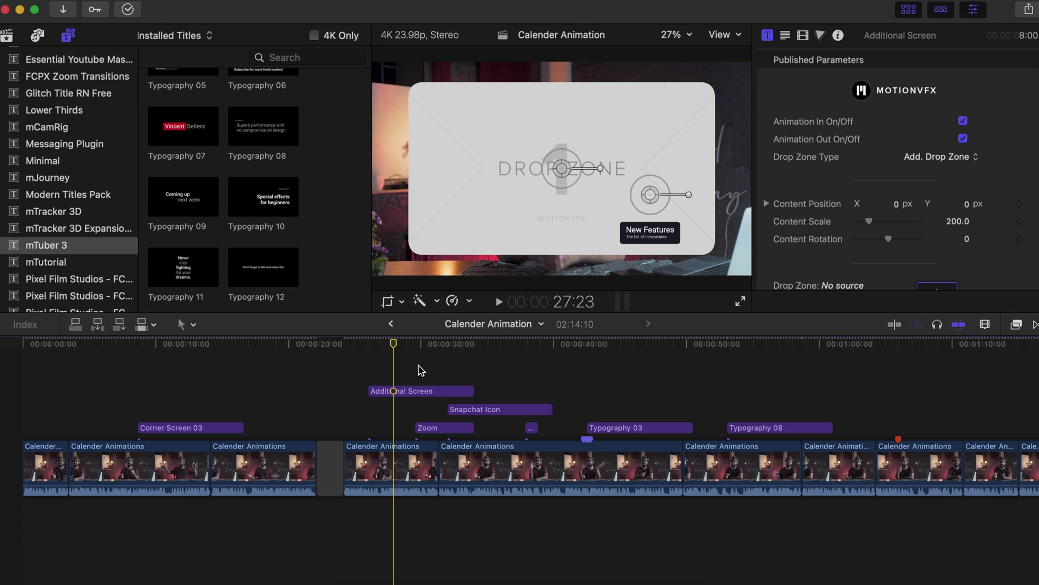
Delete every added title except Corner Screen 03, then select Corner Screen 03
{"action": "left_click_drag", "start_coordinate": [422, 371], "coordinate": [777, 432]}
{"action": "key", "text": "Delete"}
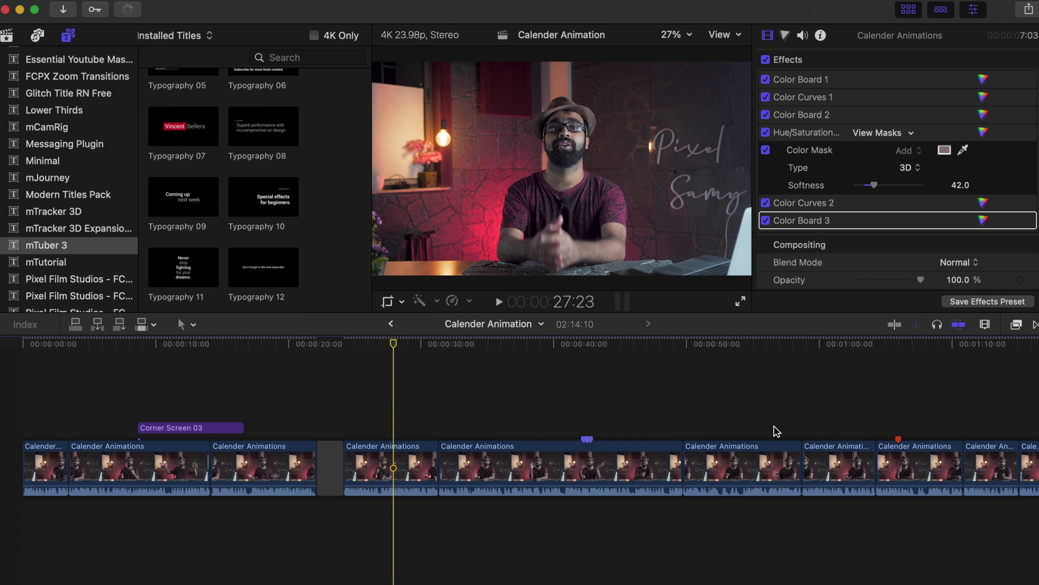
{"action": "left_click", "coordinate": [184, 426]}
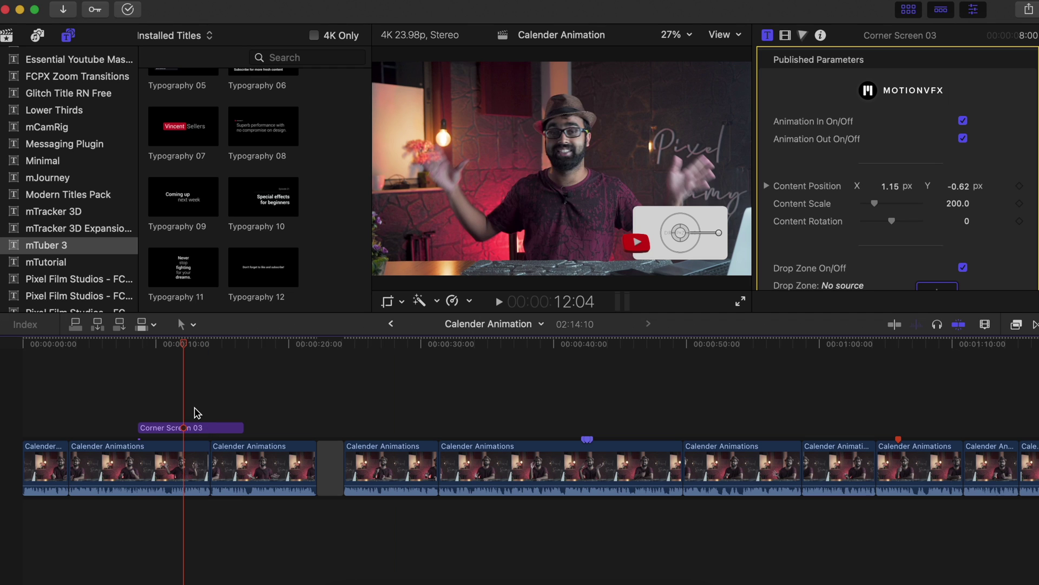
{"action": "left_click", "coordinate": [185, 428]}
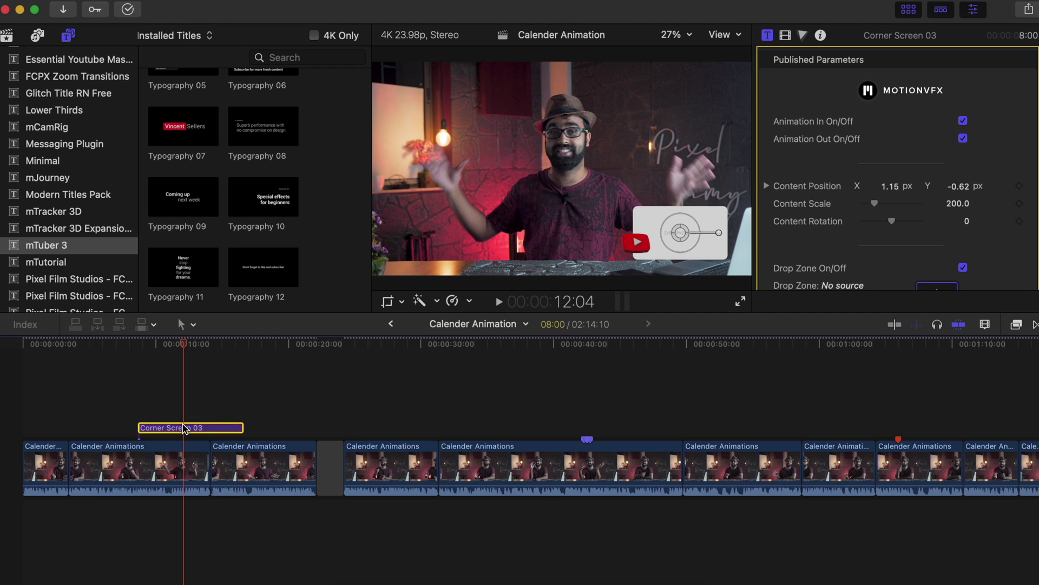